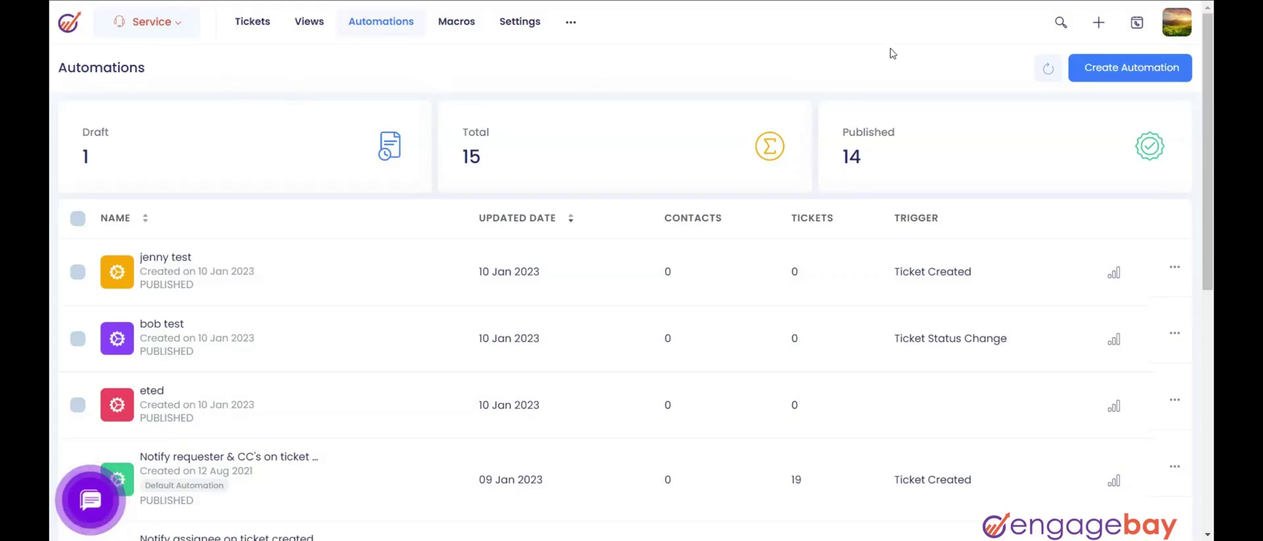
Step: Show the JavaScript tracking code in Account Settings and select the whole nine-line snippet
{"action": "left_click", "coordinate": [1179, 29]}
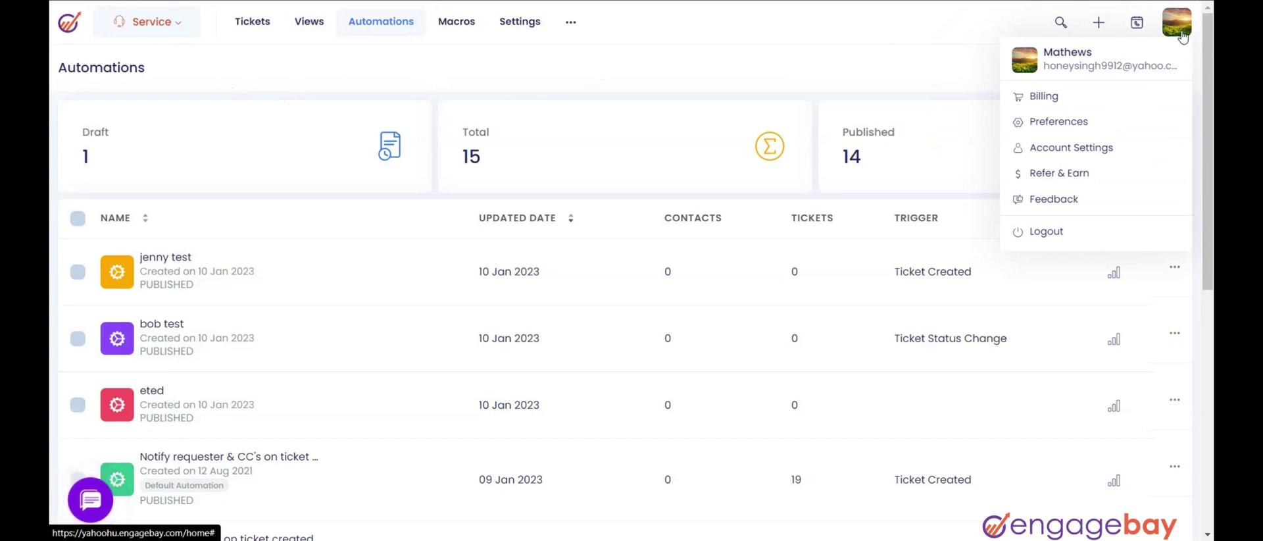
{"action": "left_click", "coordinate": [1085, 153]}
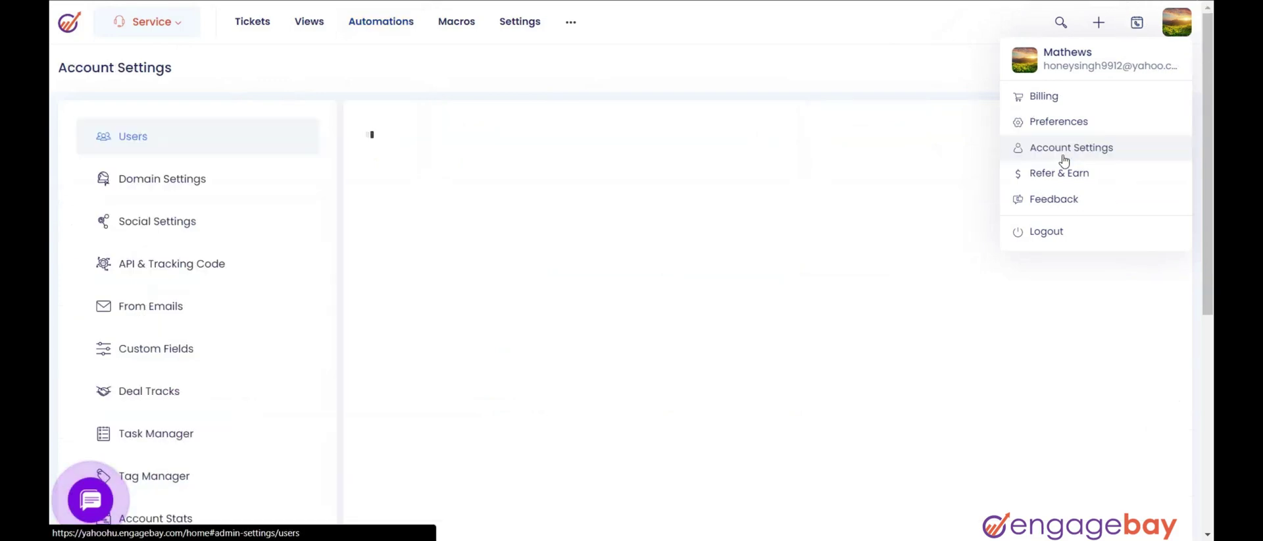
{"action": "left_click", "coordinate": [218, 269]}
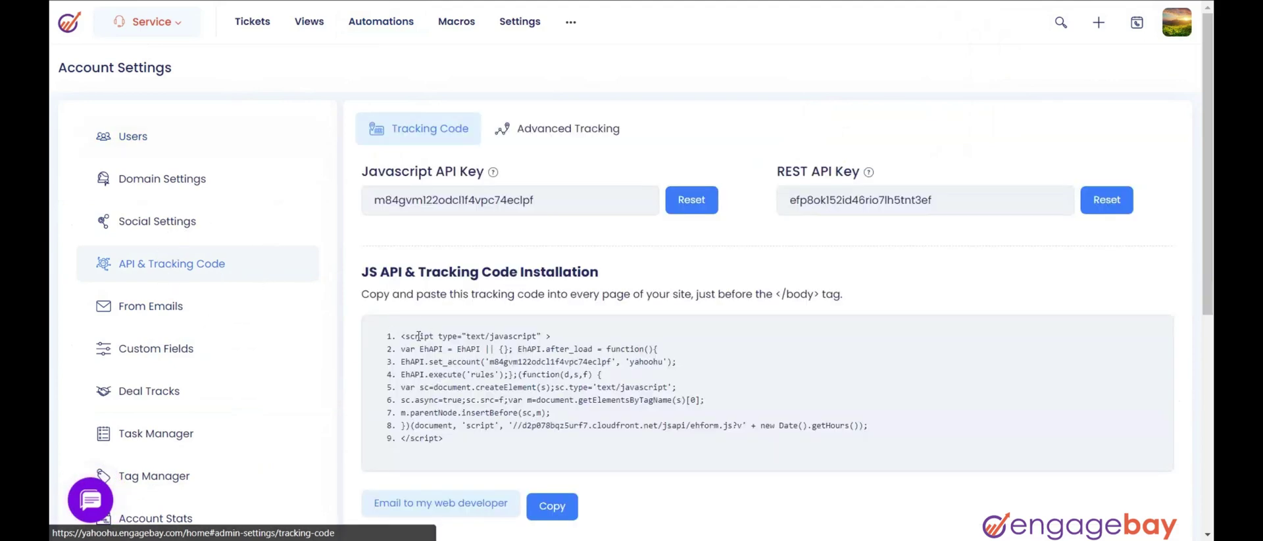
{"action": "left_click_drag", "start_coordinate": [388, 334], "coordinate": [519, 456]}
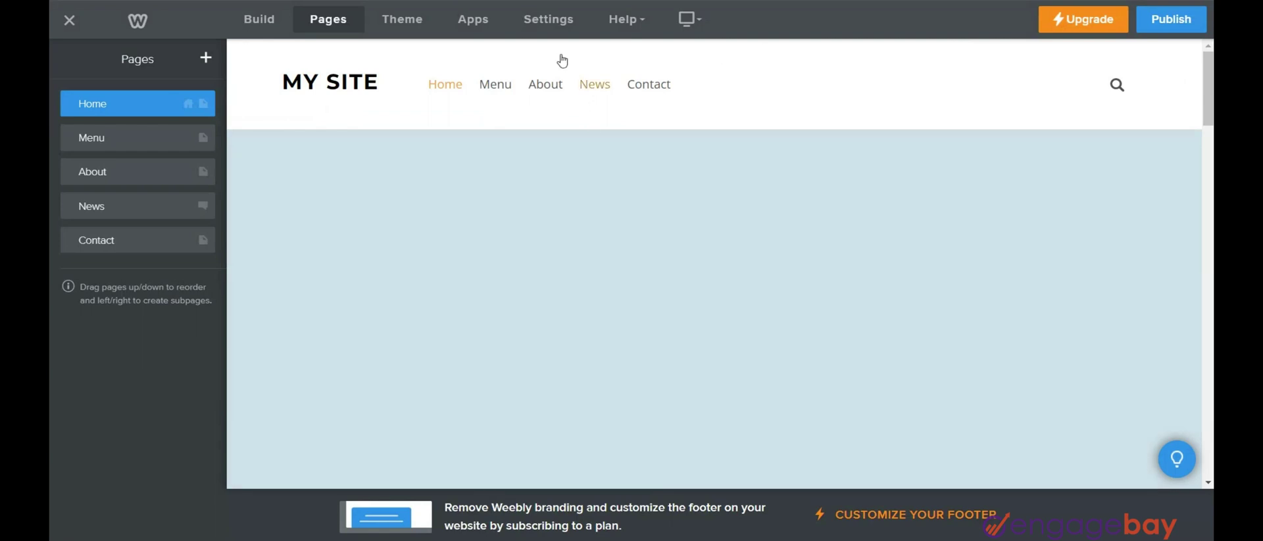
Step: Replace Weebly's SEO Footer Code with the EngageBay tracking script, save, and publish the site
{"action": "left_click", "coordinate": [550, 24]}
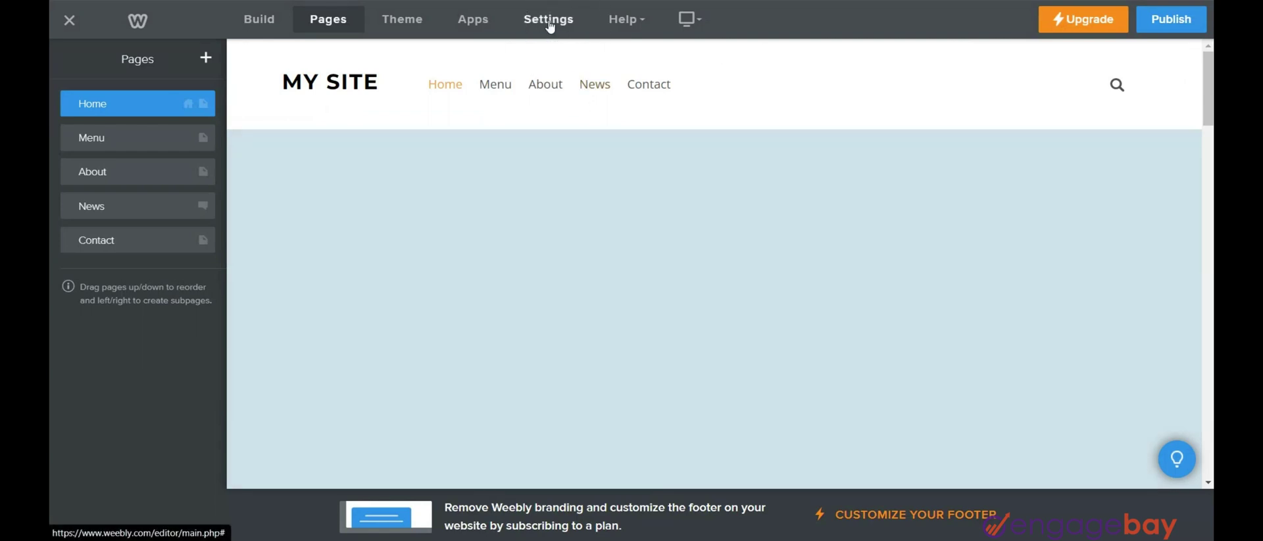
{"action": "left_click", "coordinate": [550, 24]}
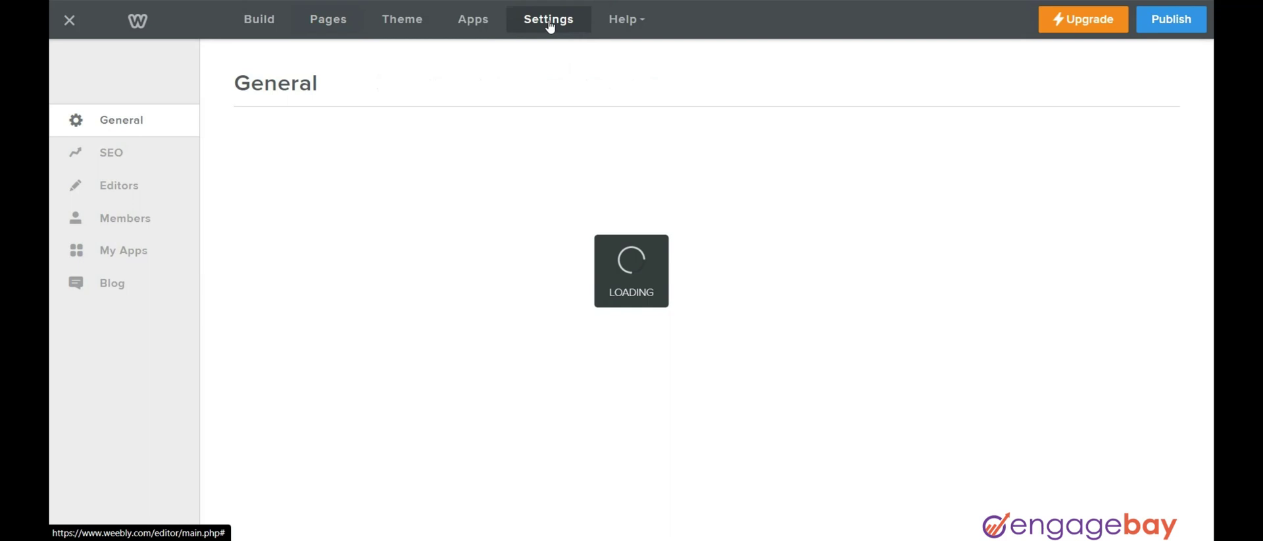
{"action": "left_click", "coordinate": [158, 155]}
{"action": "scroll", "coordinate": [467, 311], "scroll_direction": "down", "scroll_amount": 2}
{"action": "scroll", "coordinate": [472, 317], "scroll_direction": "down", "scroll_amount": 2}
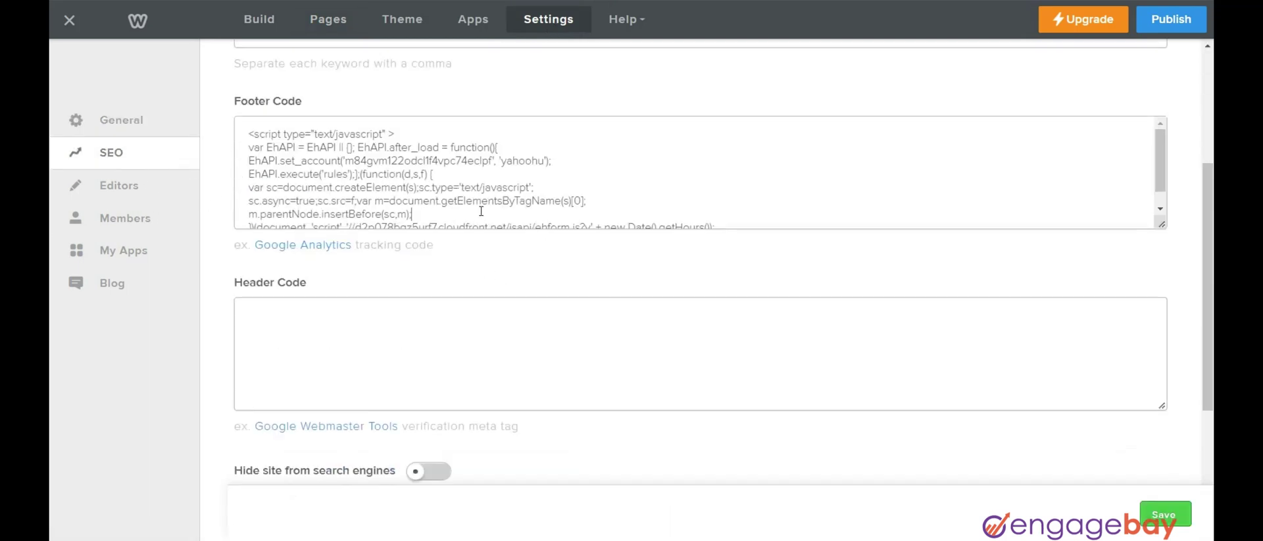
{"action": "key", "text": "ctrl+a"}
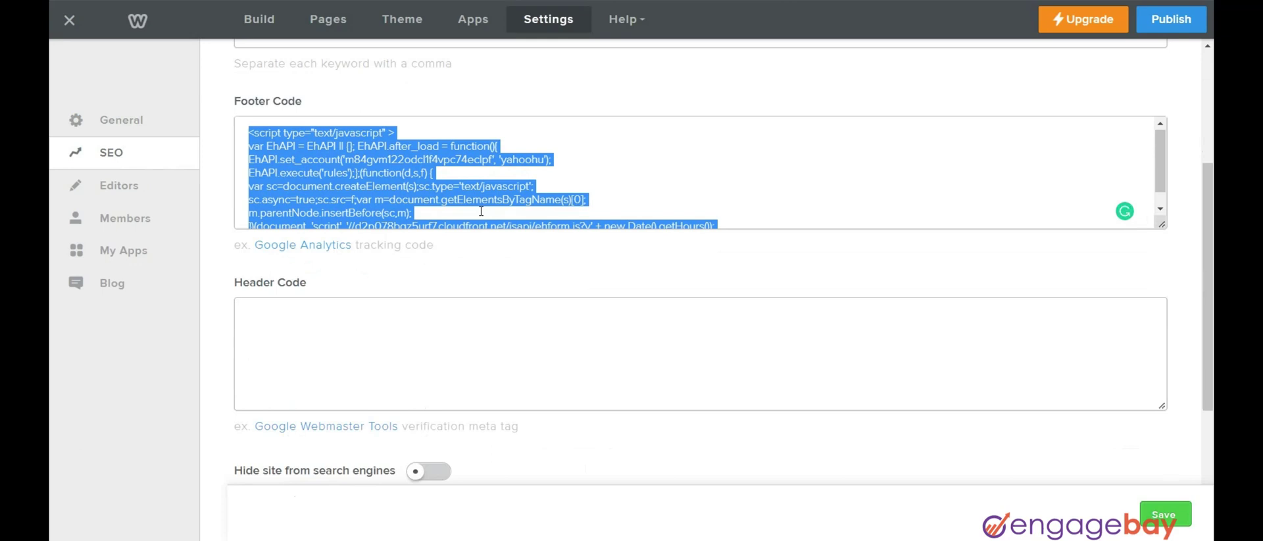
{"action": "left_click", "coordinate": [480, 210]}
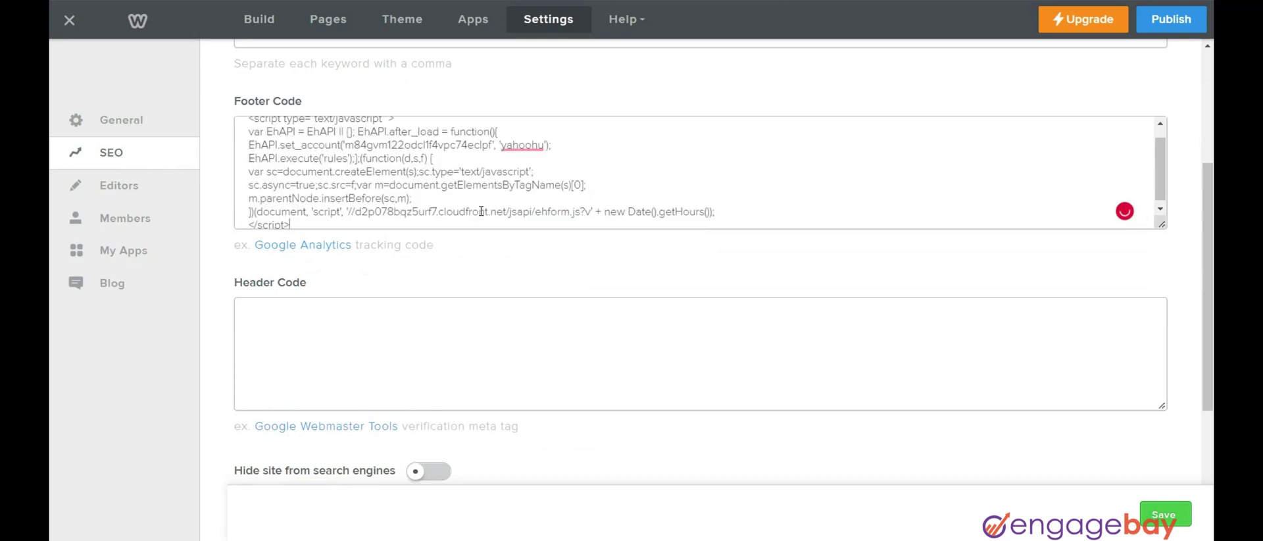
{"action": "left_click", "coordinate": [1170, 514]}
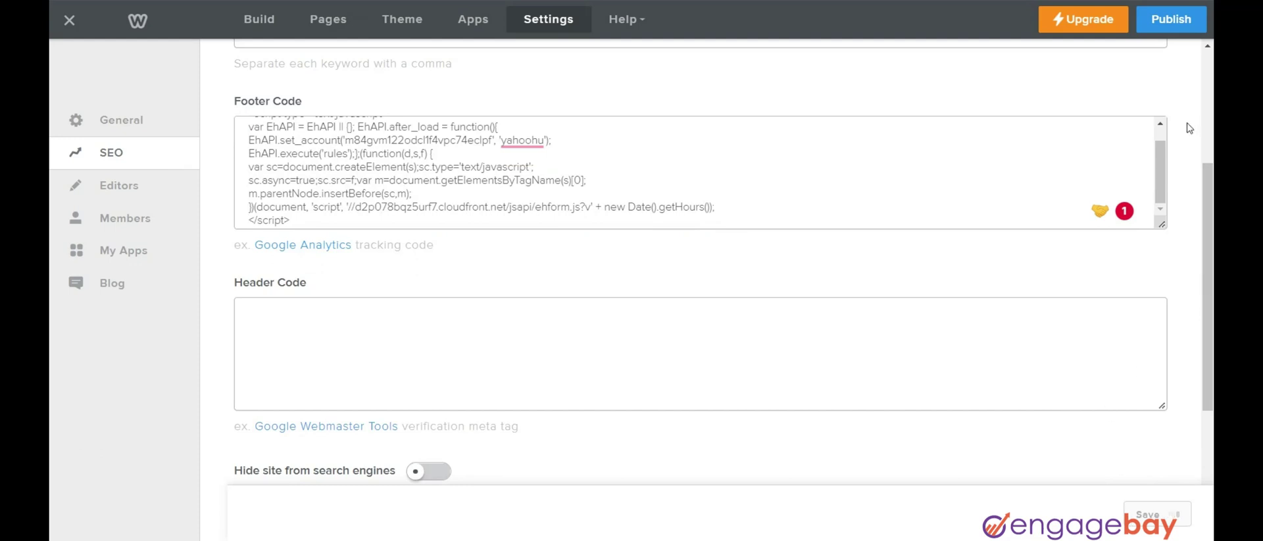
{"action": "left_click", "coordinate": [1181, 30]}
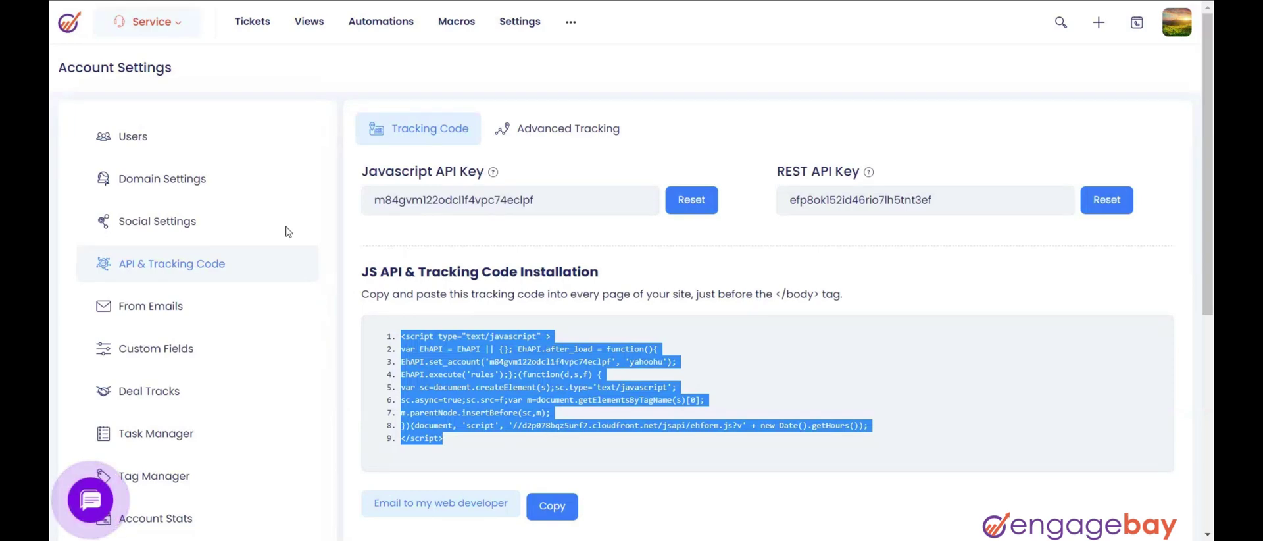
Step: Save the Livechat widget with Support team greeting, #5147A1 colour and Bottom Right button
{"action": "left_click", "coordinate": [168, 25]}
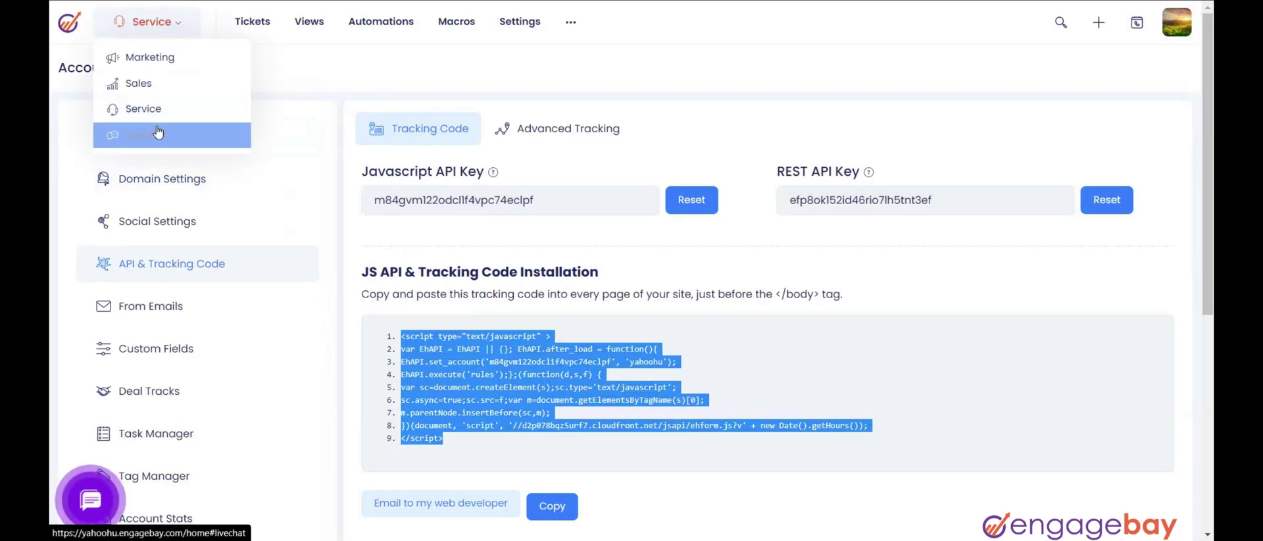
{"action": "left_click", "coordinate": [161, 133]}
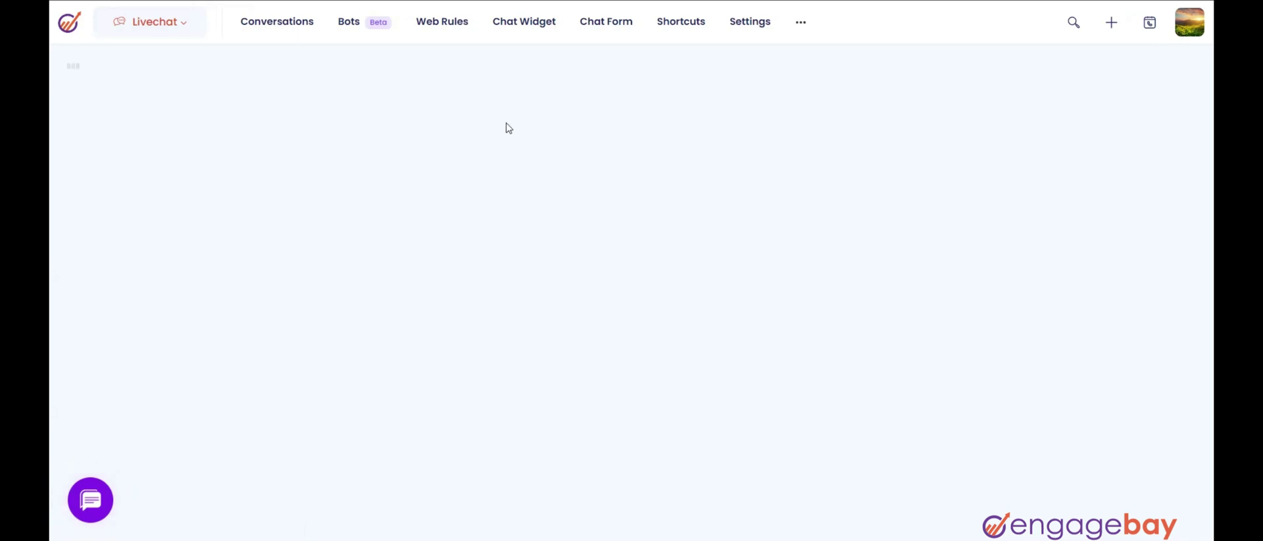
{"action": "left_click", "coordinate": [534, 29]}
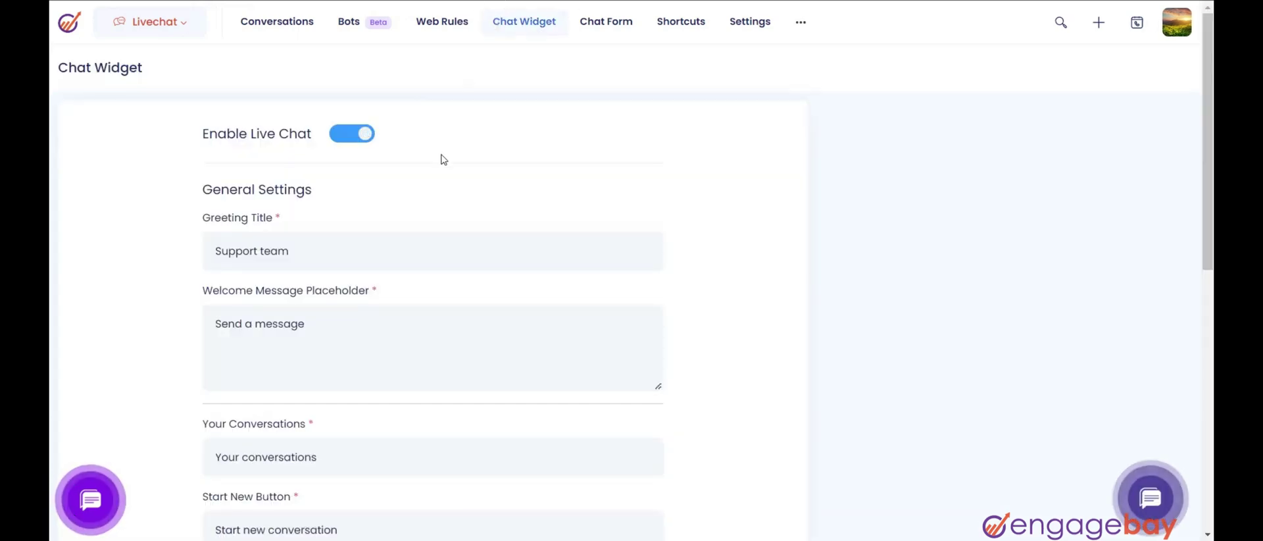
{"action": "scroll", "coordinate": [442, 163], "scroll_direction": "down", "scroll_amount": 5}
{"action": "scroll", "coordinate": [443, 162], "scroll_direction": "down", "scroll_amount": 4}
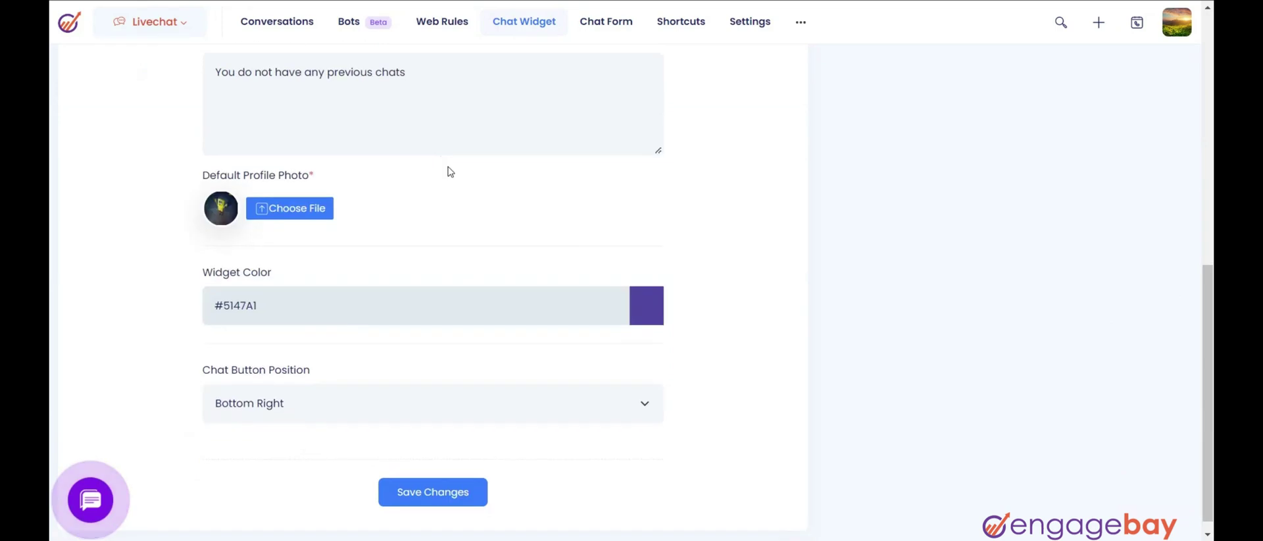
{"action": "left_click", "coordinate": [452, 500]}
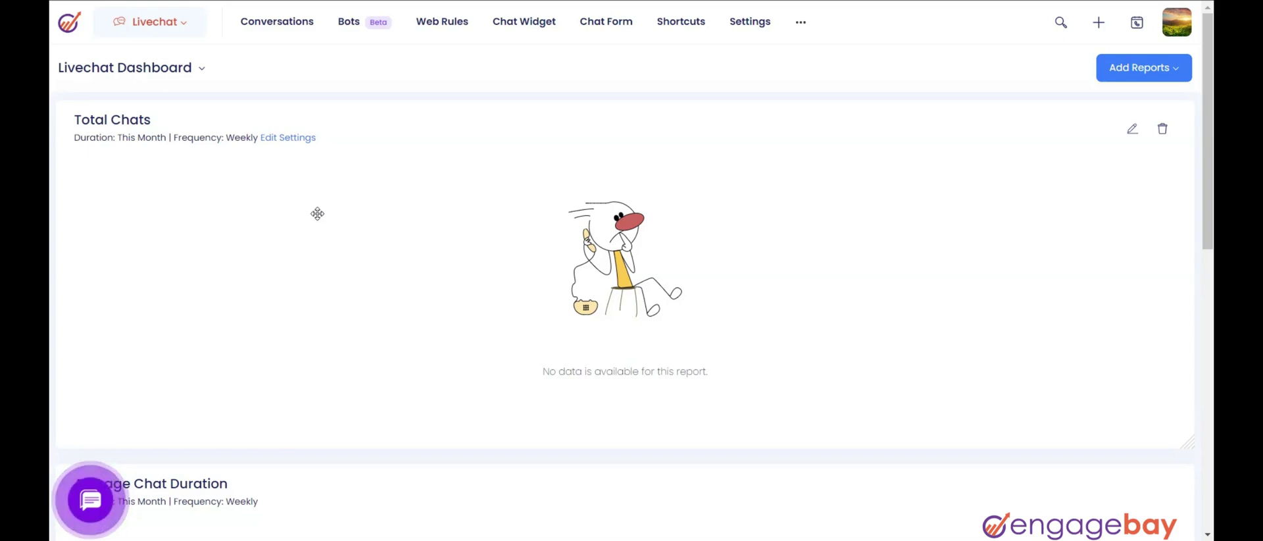
Step: Reply 'iHi' in the top conversation under the You tab
{"action": "left_click", "coordinate": [173, 33]}
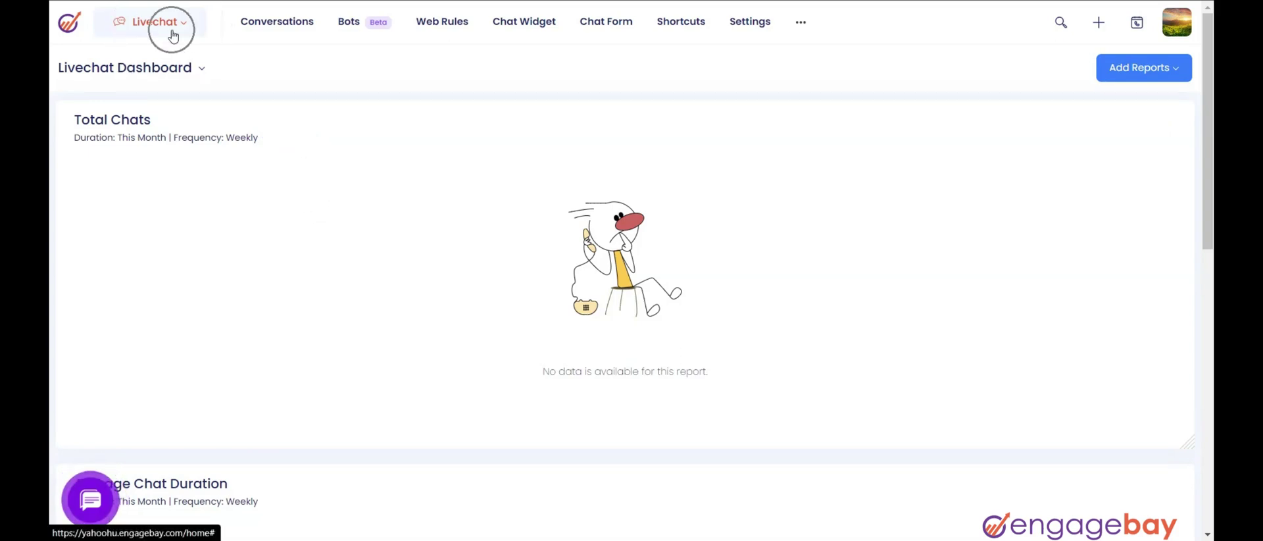
{"action": "left_click", "coordinate": [284, 29]}
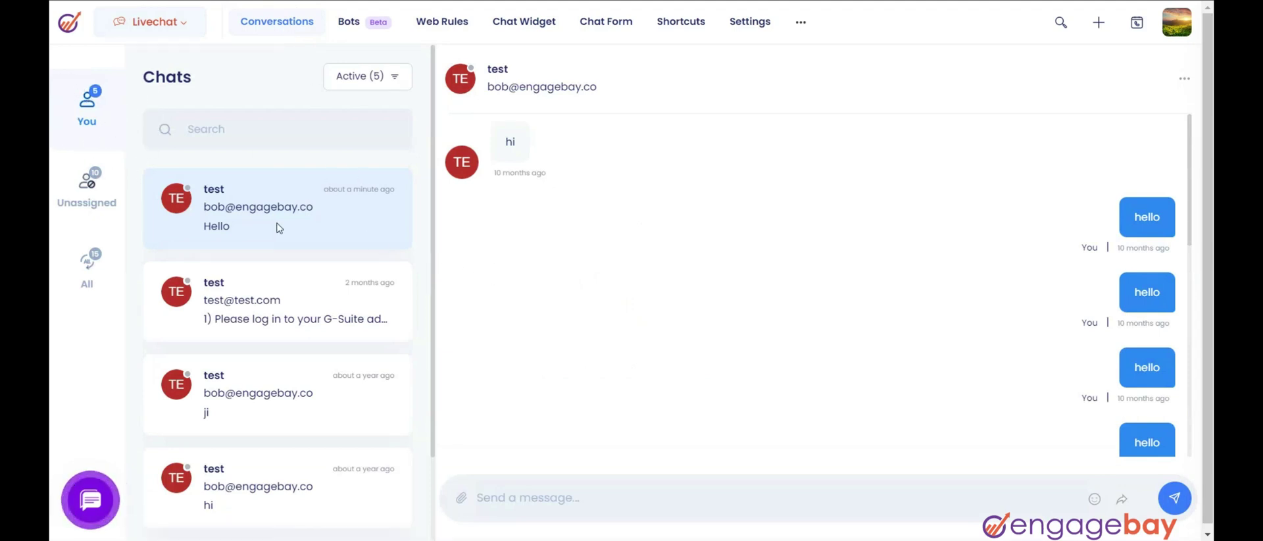
{"action": "left_click", "coordinate": [96, 119]}
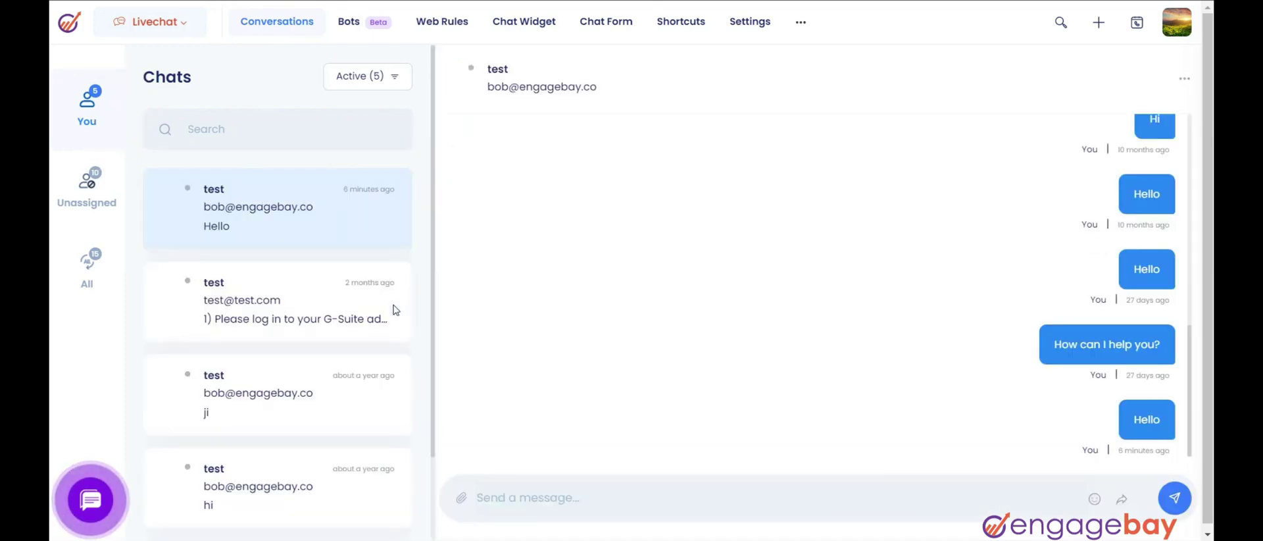
{"action": "scroll", "coordinate": [332, 235], "scroll_direction": "down", "scroll_amount": 2}
{"action": "scroll", "coordinate": [332, 235], "scroll_direction": "up", "scroll_amount": 2}
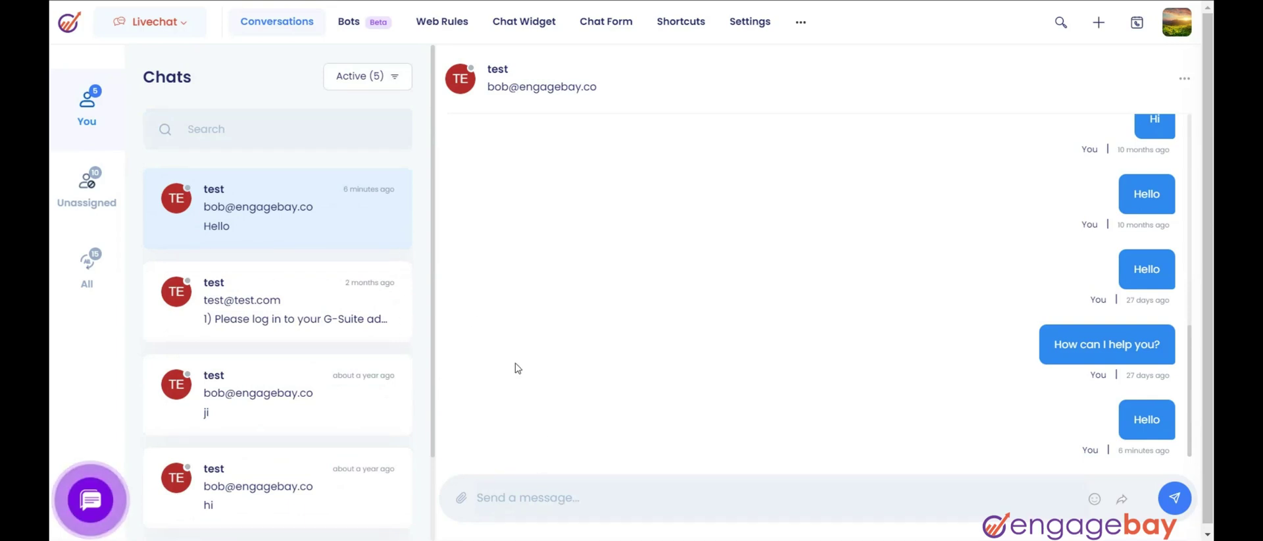
{"action": "left_click", "coordinate": [558, 508]}
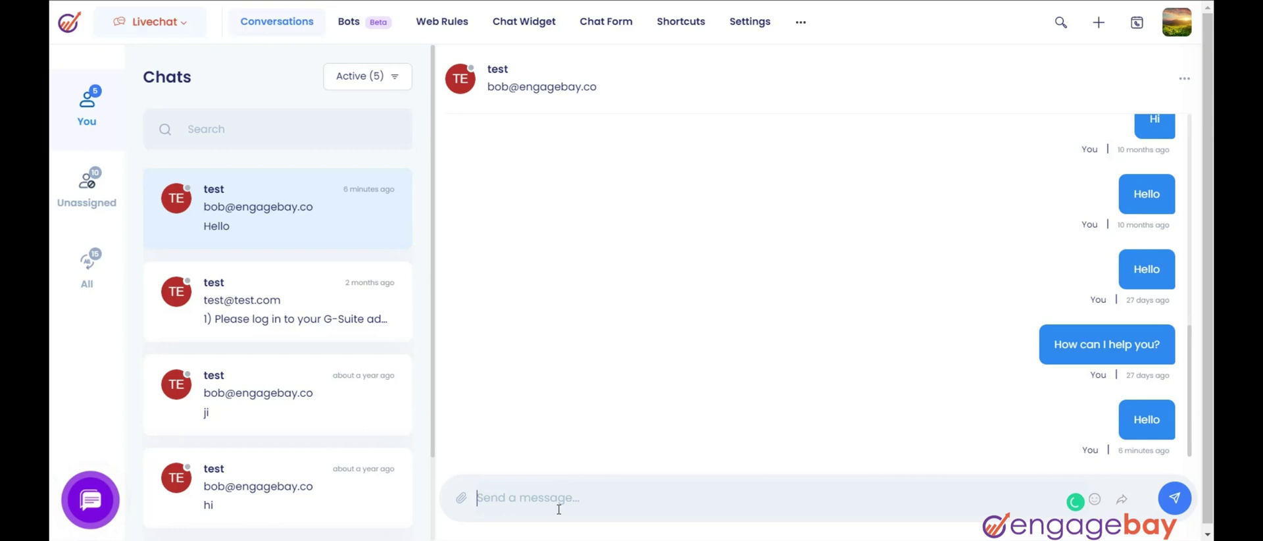
{"action": "type", "text": "iHi"}
{"action": "key", "text": "Return"}
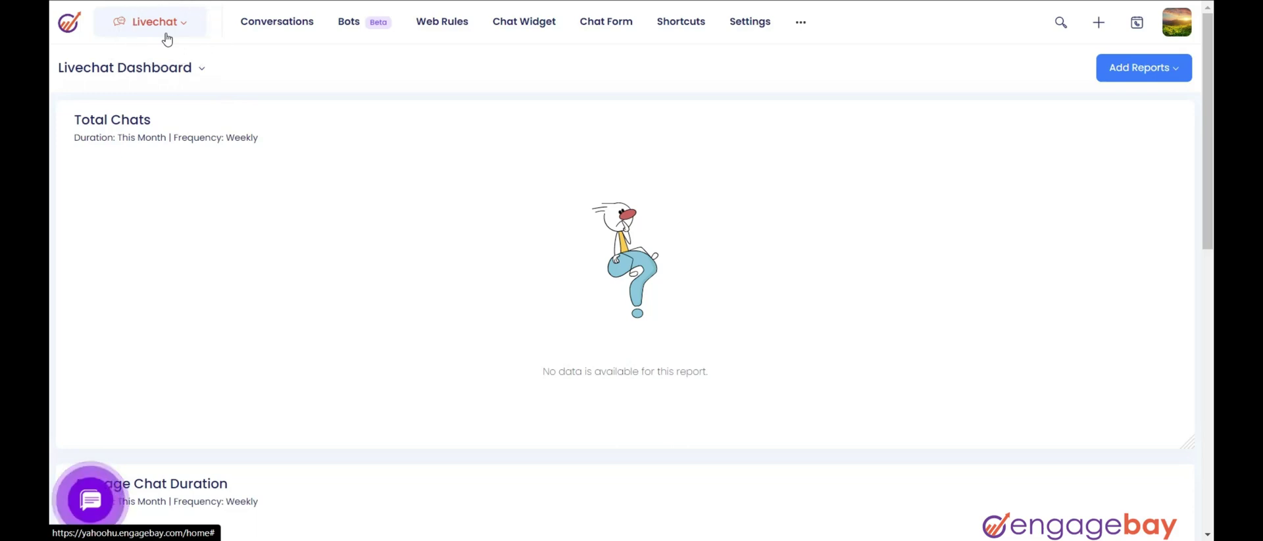
Step: Change the widget colour to #5144B8, keep the button at Bottom Right, and save
{"action": "left_click", "coordinate": [510, 27]}
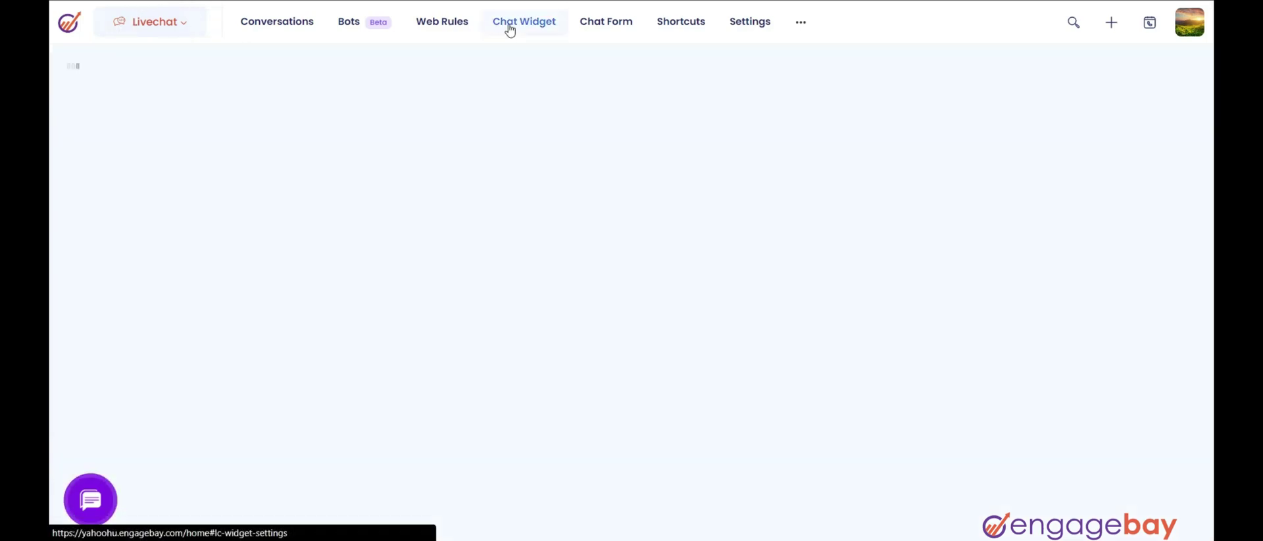
{"action": "scroll", "coordinate": [447, 217], "scroll_direction": "down", "scroll_amount": 5}
{"action": "scroll", "coordinate": [408, 237], "scroll_direction": "down", "scroll_amount": 4}
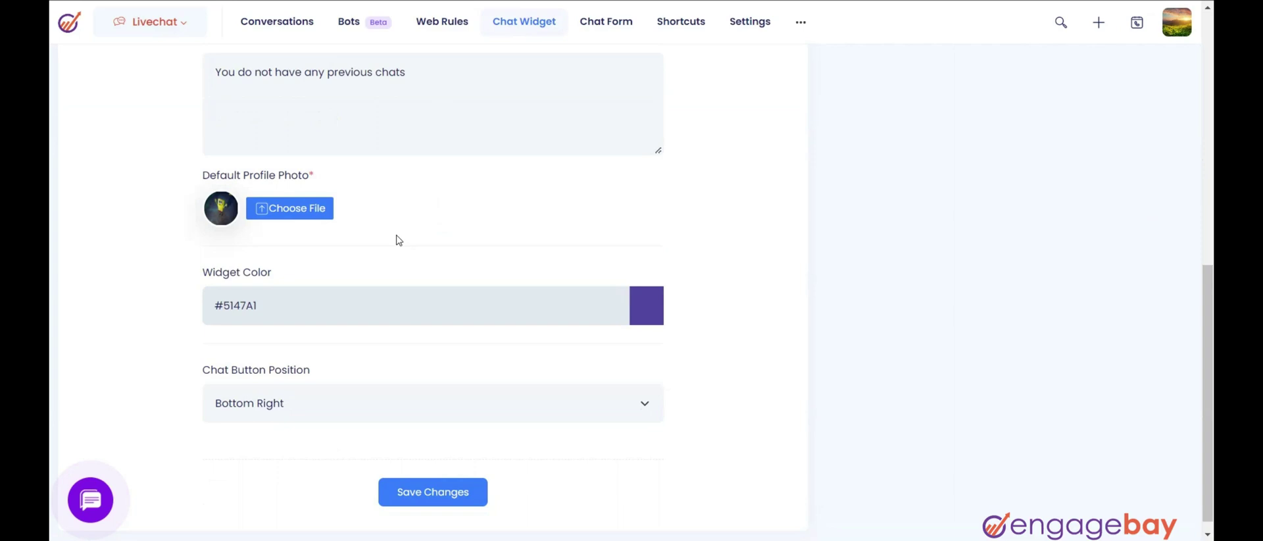
{"action": "left_click", "coordinate": [289, 220]}
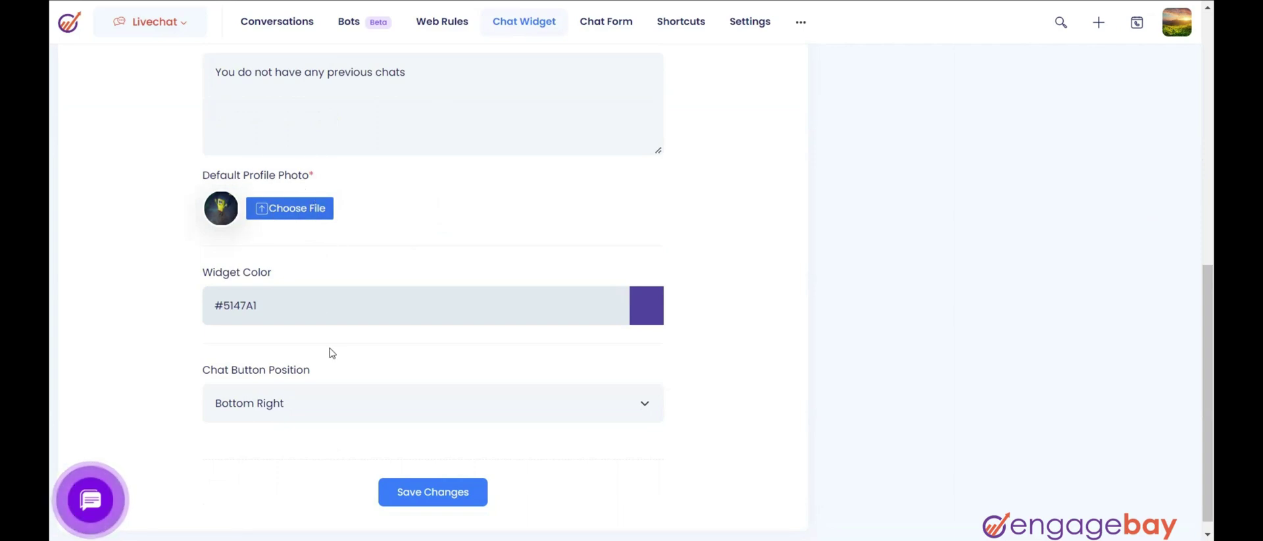
{"action": "left_click", "coordinate": [516, 303]}
{"action": "left_click", "coordinate": [314, 381]}
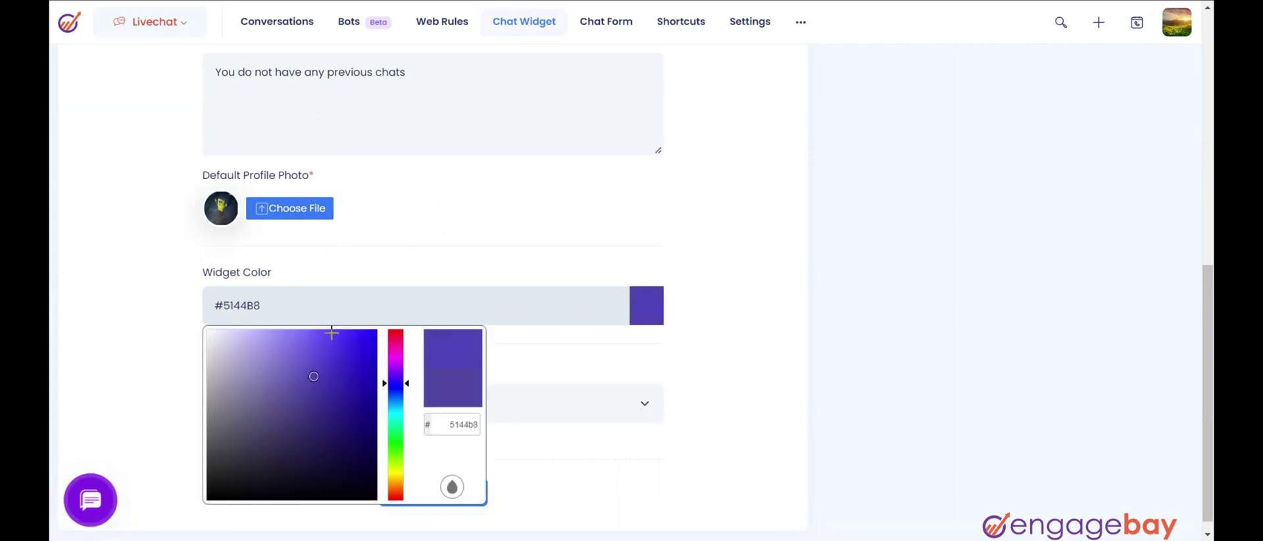
{"action": "left_click", "coordinate": [379, 277]}
{"action": "scroll", "coordinate": [408, 328], "scroll_direction": "down", "scroll_amount": 1}
{"action": "left_click", "coordinate": [311, 387]}
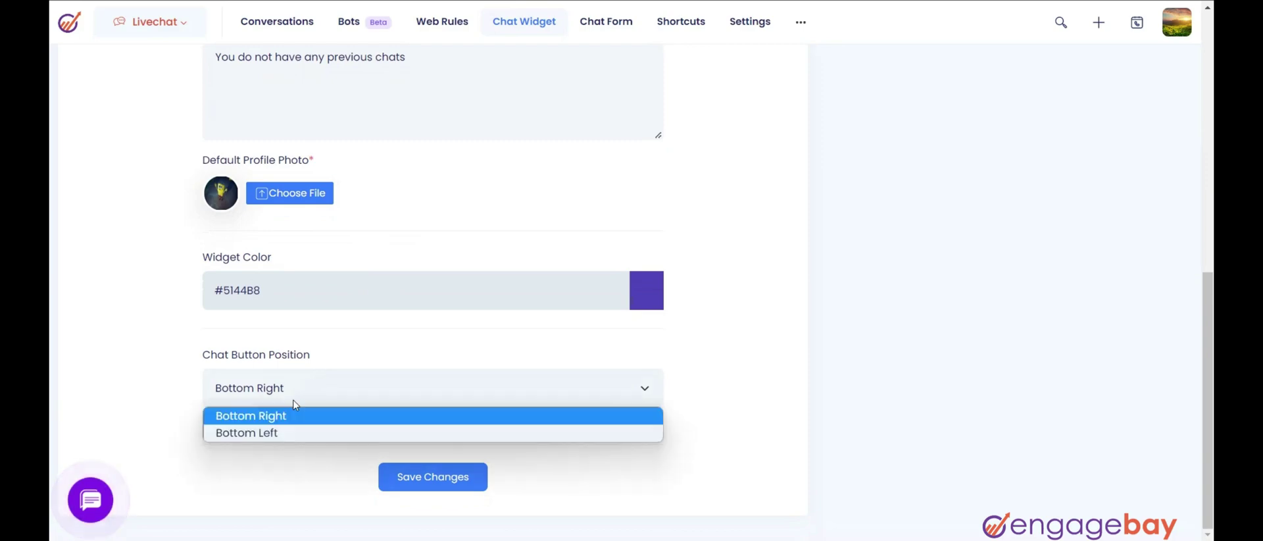
{"action": "left_click", "coordinate": [326, 415]}
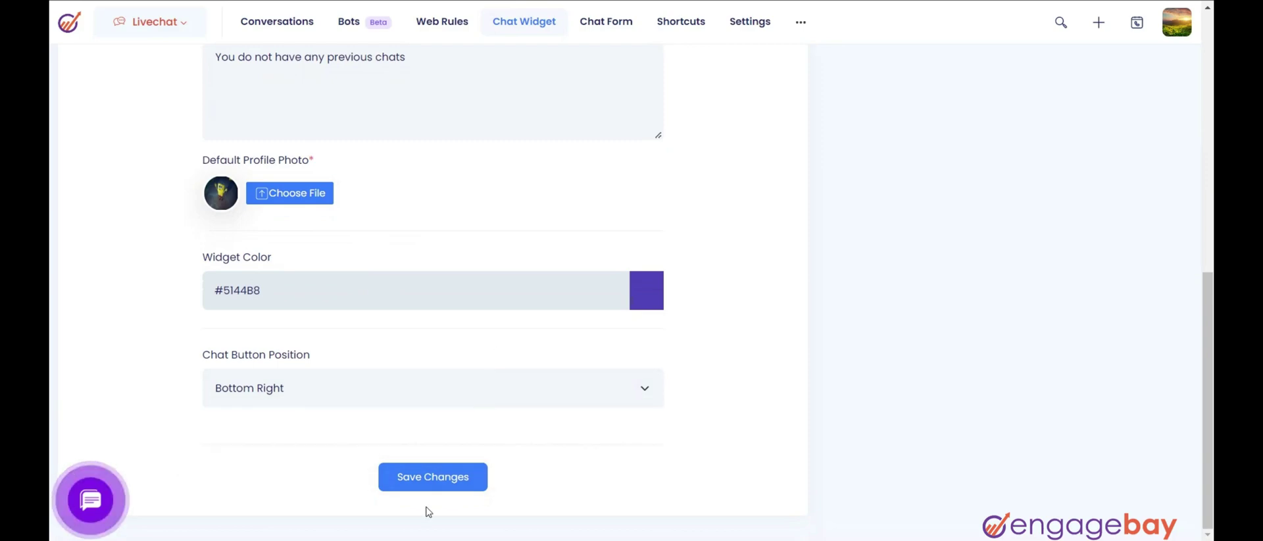
{"action": "left_click", "coordinate": [428, 490]}
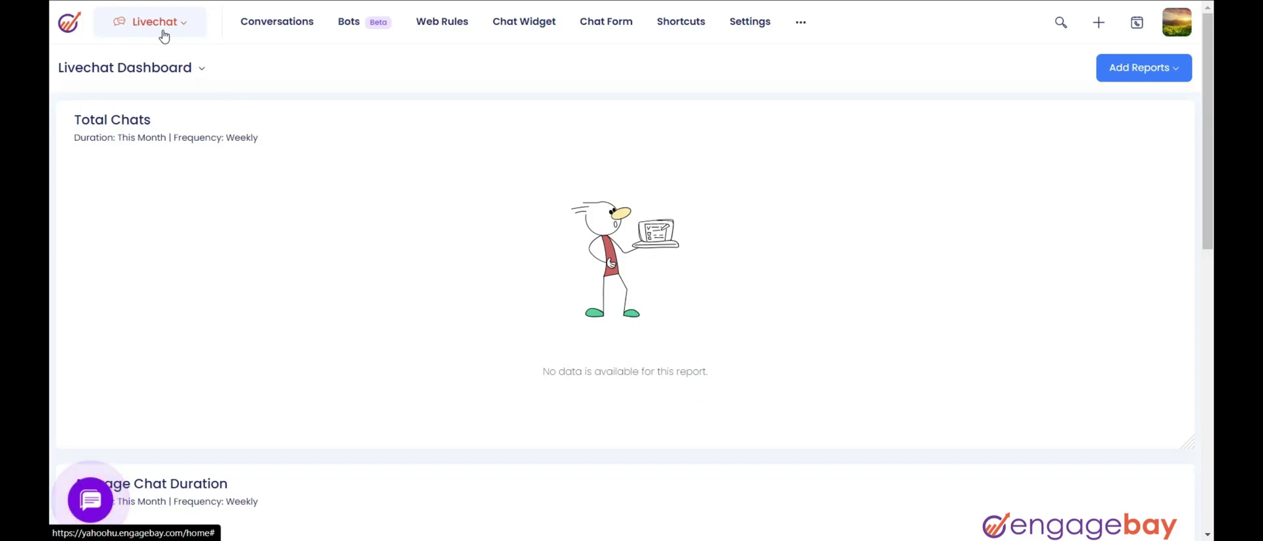
Step: Create a chat shortcut named bob with the message 'Welcome to Ebgageay'
{"action": "left_click", "coordinate": [665, 27]}
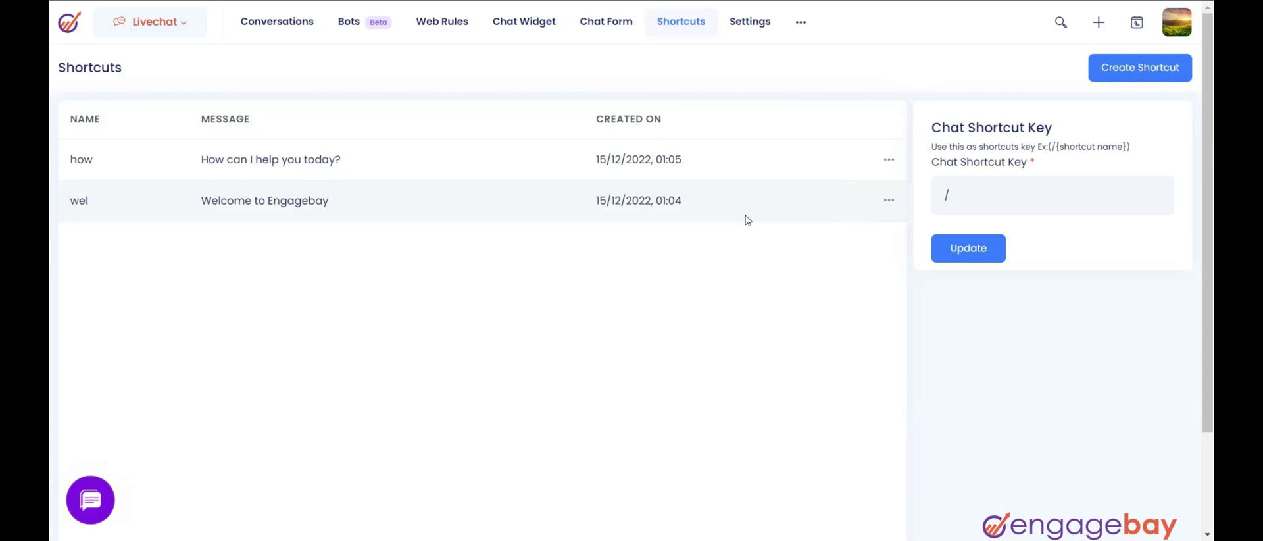
{"action": "left_click", "coordinate": [1129, 72]}
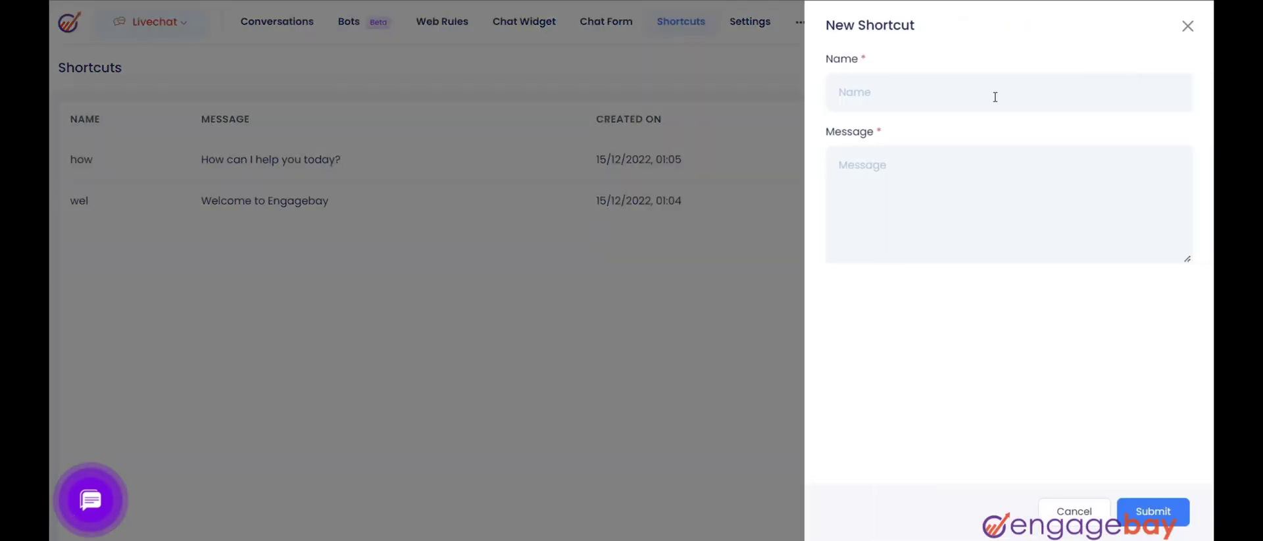
{"action": "left_click", "coordinate": [989, 97]}
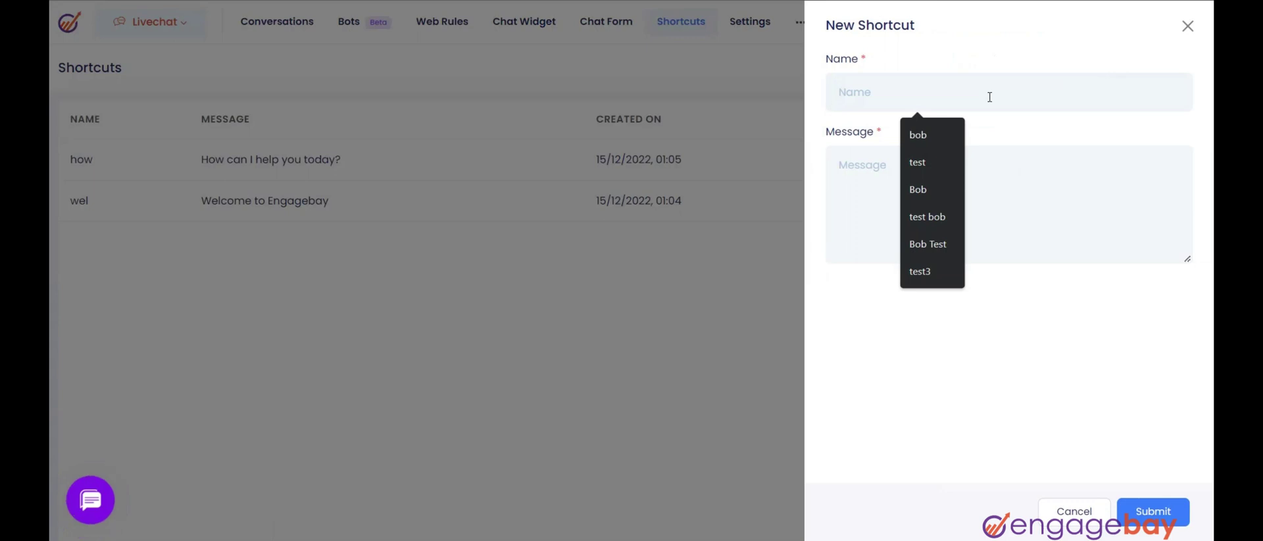
{"action": "type", "text": "bob"}
{"action": "key", "text": "Tab"}
{"action": "type", "text": "W"}
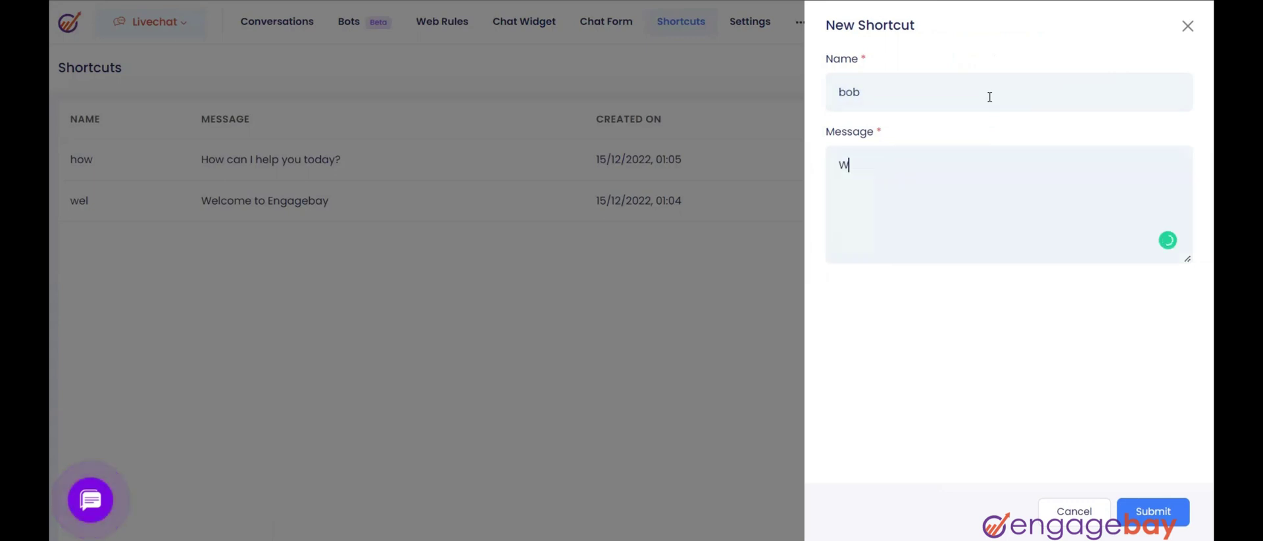
{"action": "type", "text": "elcome to Ebgage"}
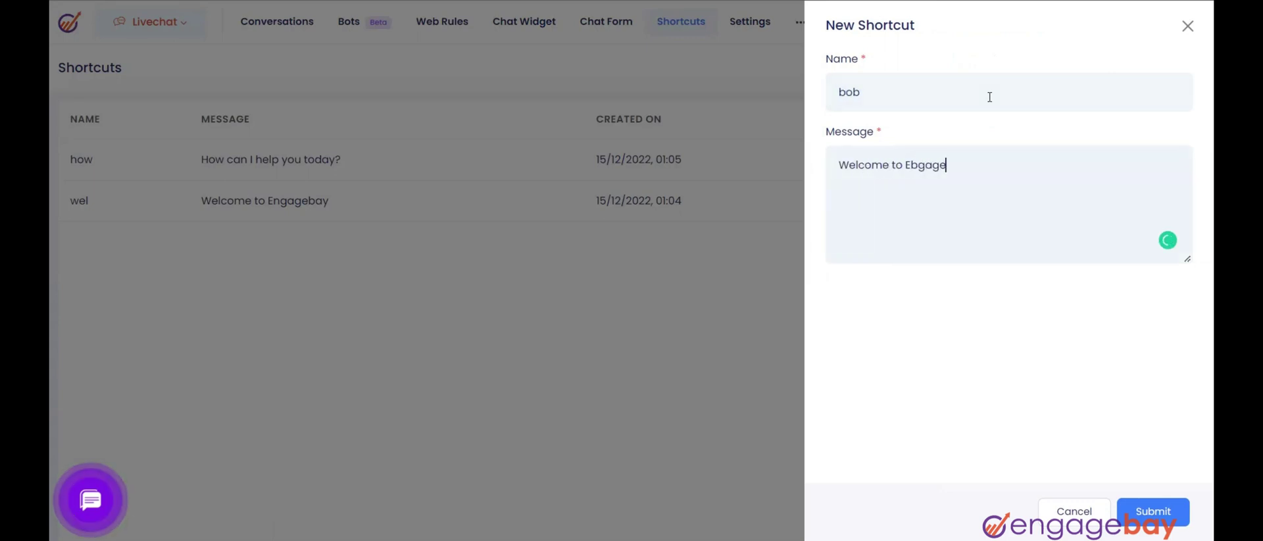
{"action": "type", "text": "ay"}
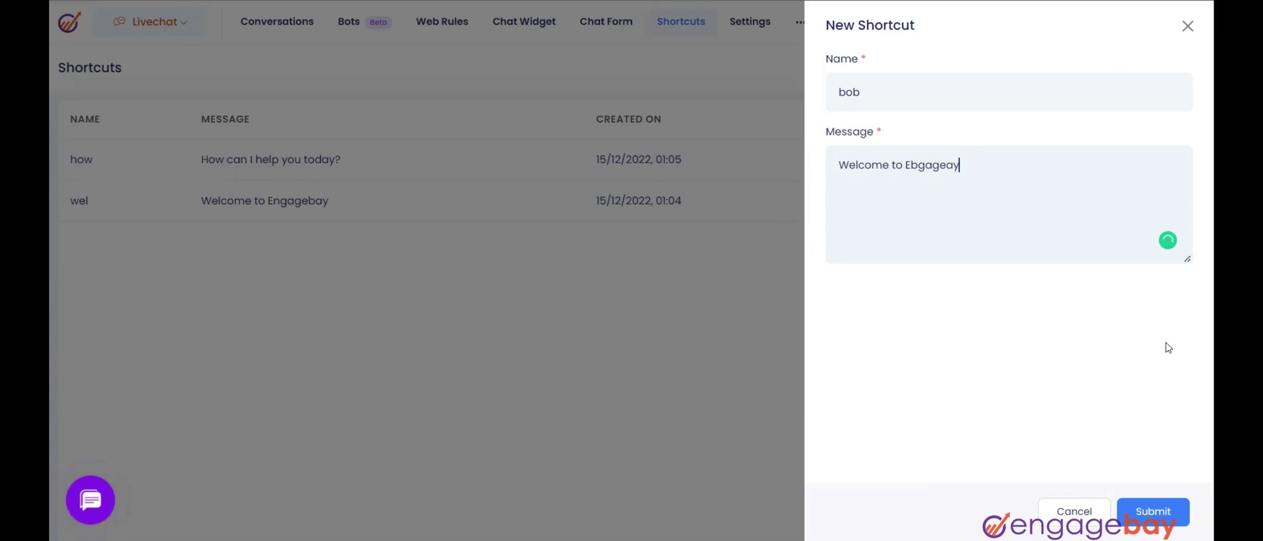
{"action": "left_click", "coordinate": [1156, 510]}
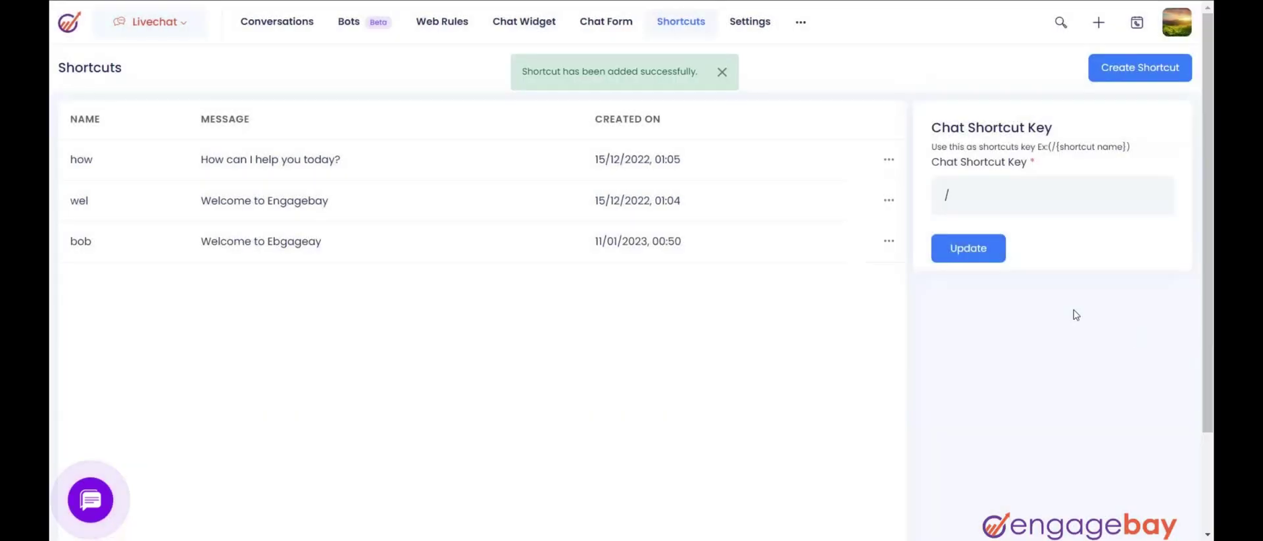
Step: Send the /bob shortcut in the test conversation
{"action": "left_click", "coordinate": [277, 22]}
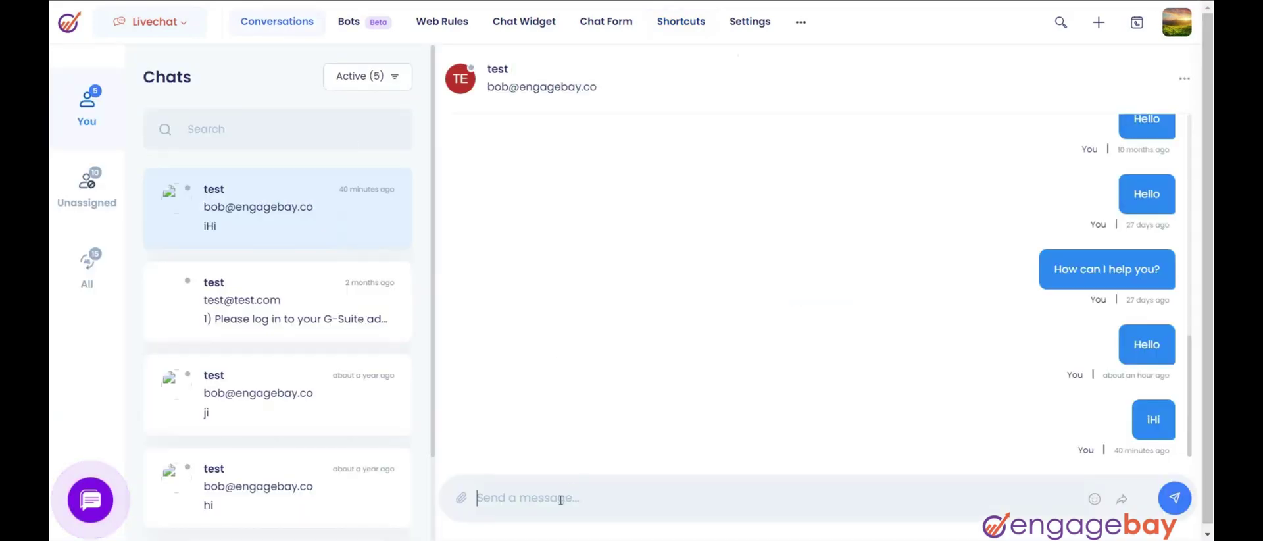
{"action": "type", "text": "/bob"}
{"action": "key", "text": "Return"}
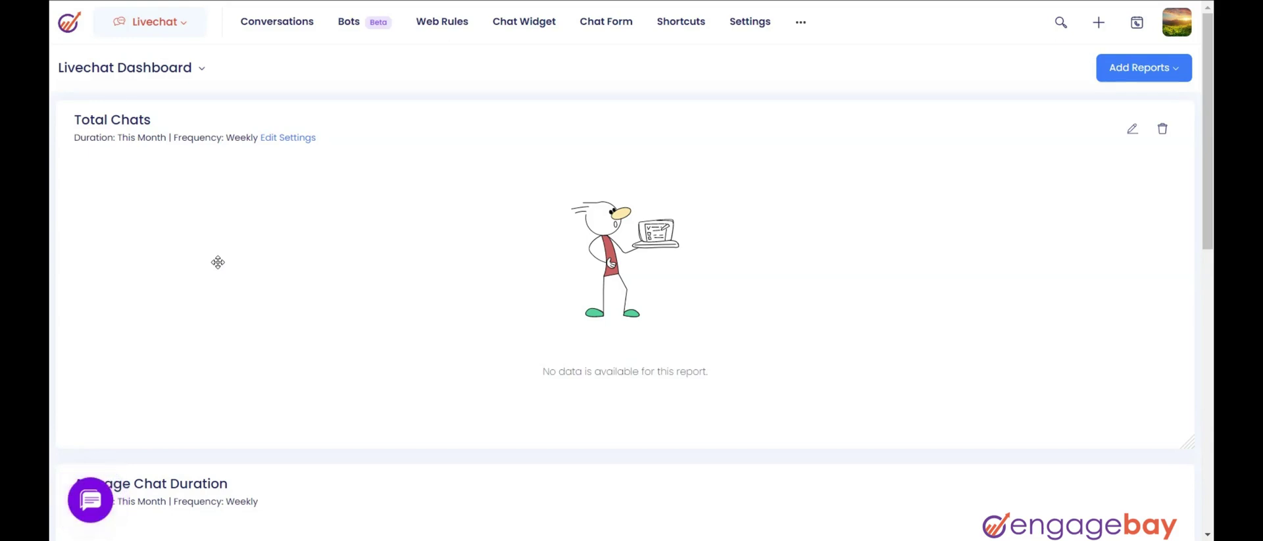
Step: Set the business hours time zone to (GMT+4:00) Indian/Mauritius
{"action": "left_click", "coordinate": [173, 39]}
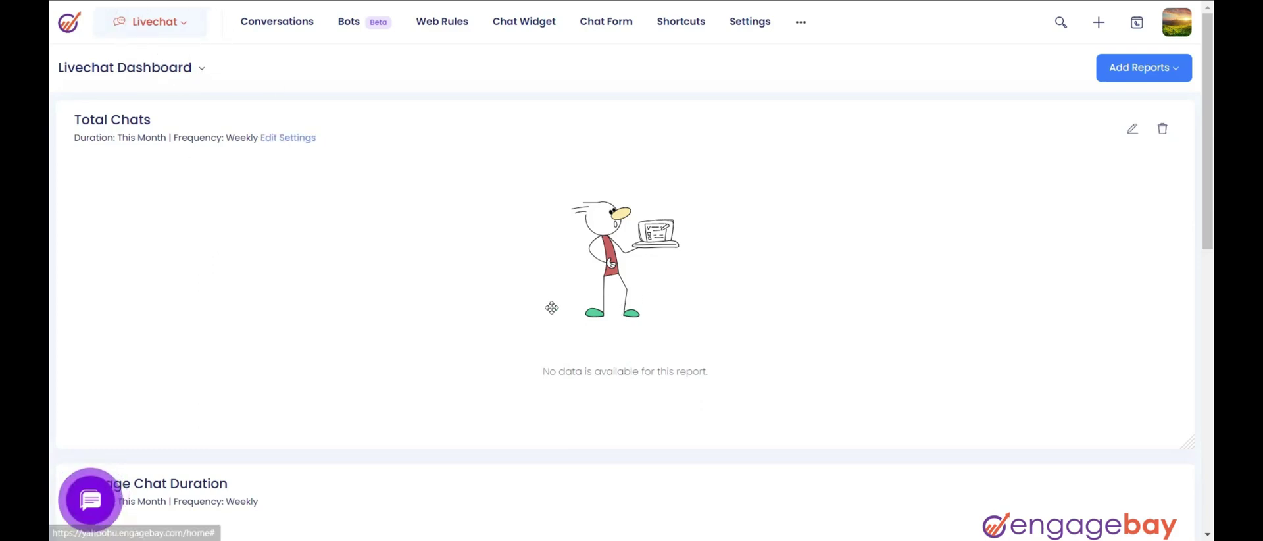
{"action": "left_click", "coordinate": [749, 28]}
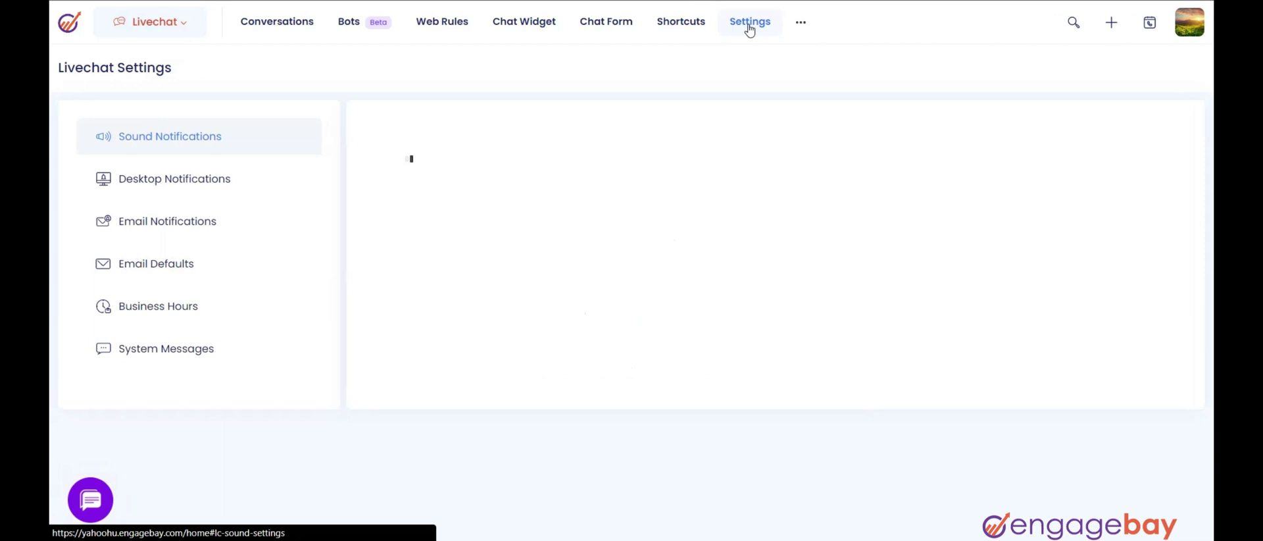
{"action": "left_click", "coordinate": [184, 306]}
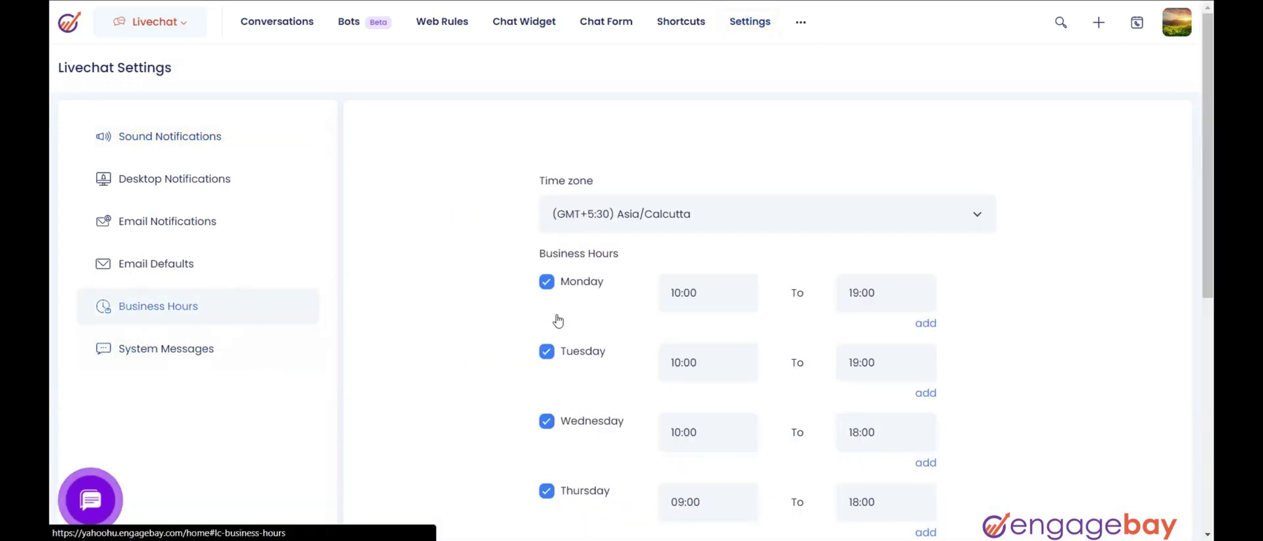
{"action": "left_click", "coordinate": [684, 221]}
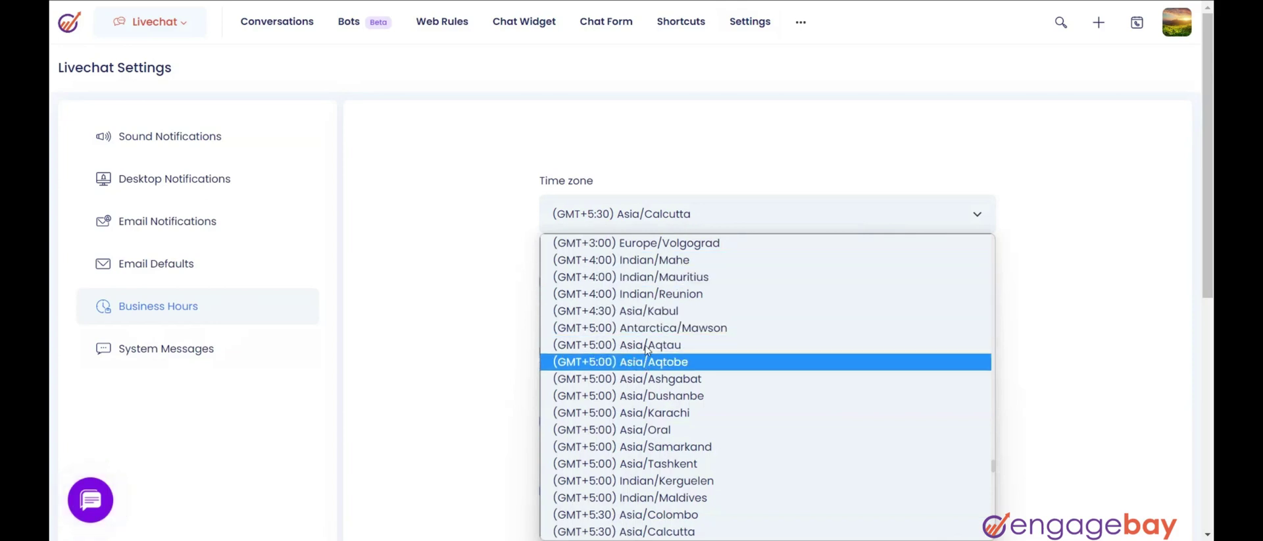
{"action": "left_click", "coordinate": [653, 281]}
Step: Change Monday's opening time from 10:00 to 11:00
{"action": "scroll", "coordinate": [611, 369], "scroll_direction": "down", "scroll_amount": 1}
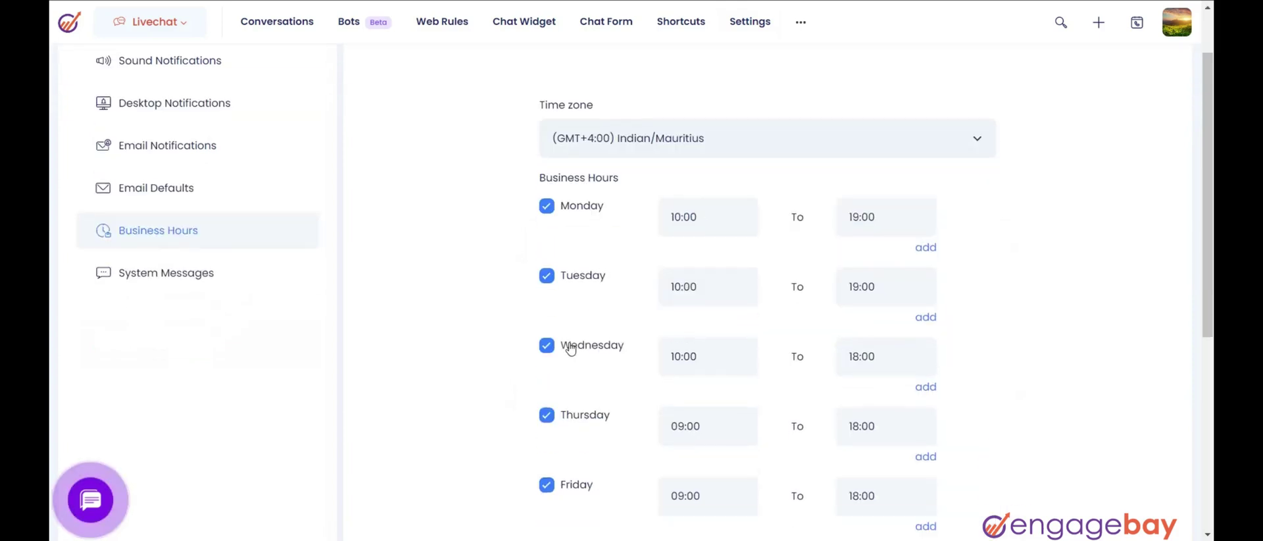
{"action": "left_click", "coordinate": [546, 208]}
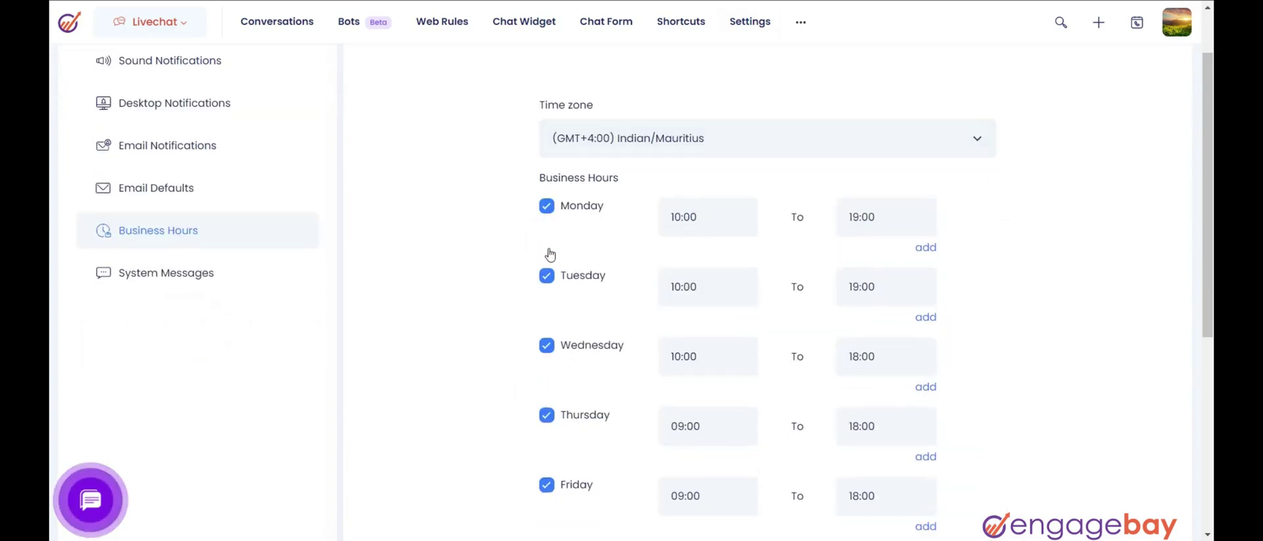
{"action": "left_click", "coordinate": [738, 218]}
{"action": "left_click", "coordinate": [682, 276]}
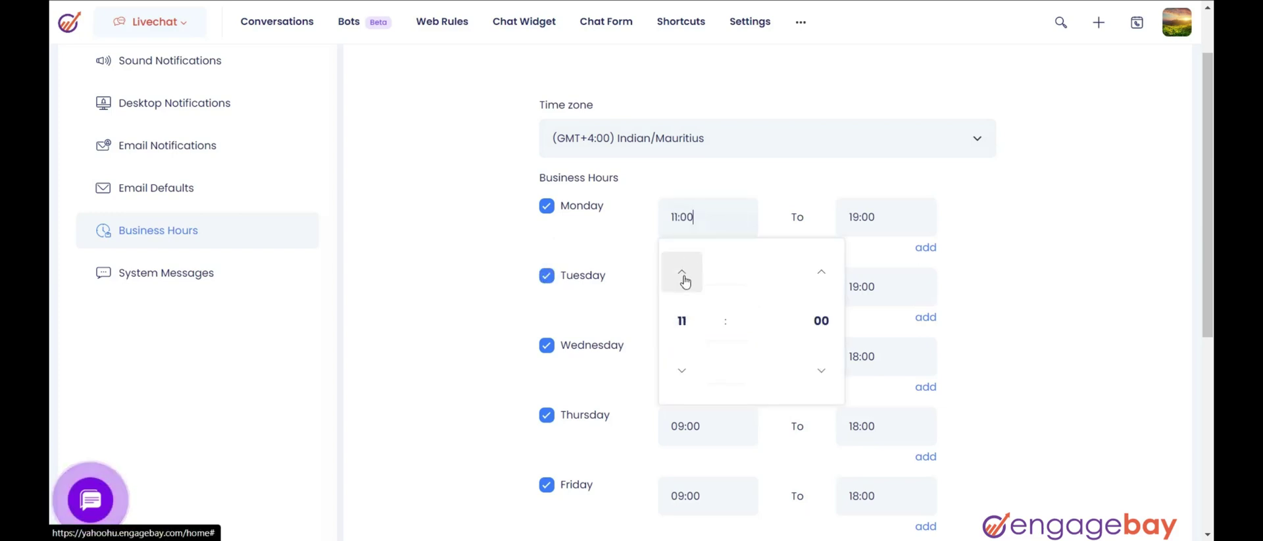
{"action": "left_click", "coordinate": [899, 220]}
{"action": "left_click", "coordinate": [972, 208]}
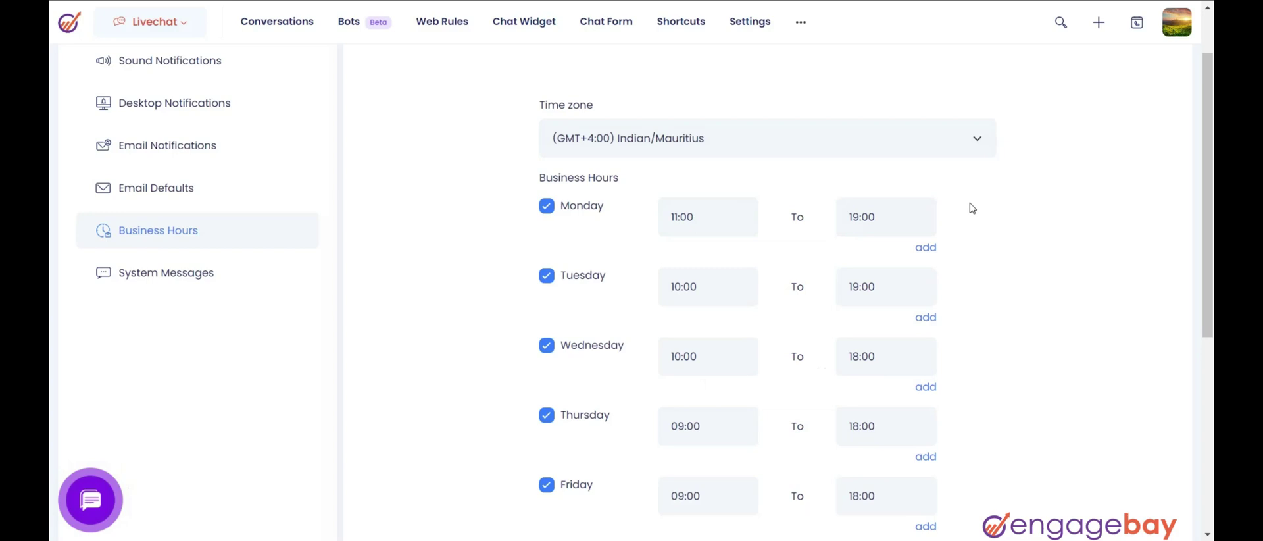
Step: Submit the business hours, leaving chat allowed outside business hours
{"action": "scroll", "coordinate": [921, 263], "scroll_direction": "down", "scroll_amount": 3}
{"action": "scroll", "coordinate": [789, 329], "scroll_direction": "down", "scroll_amount": 2}
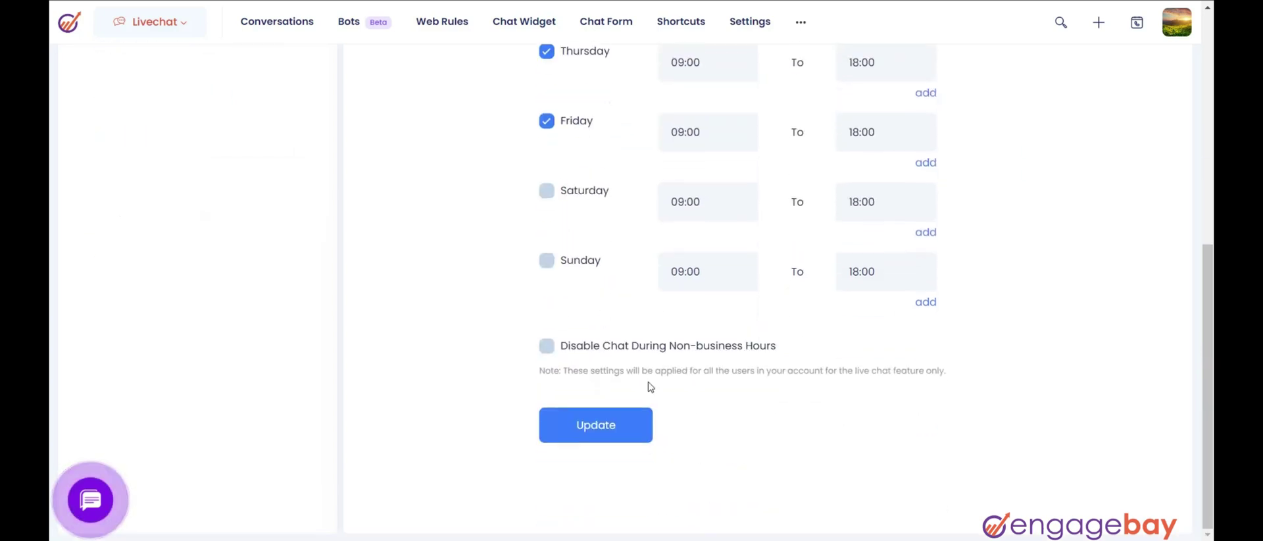
{"action": "left_click", "coordinate": [586, 421]}
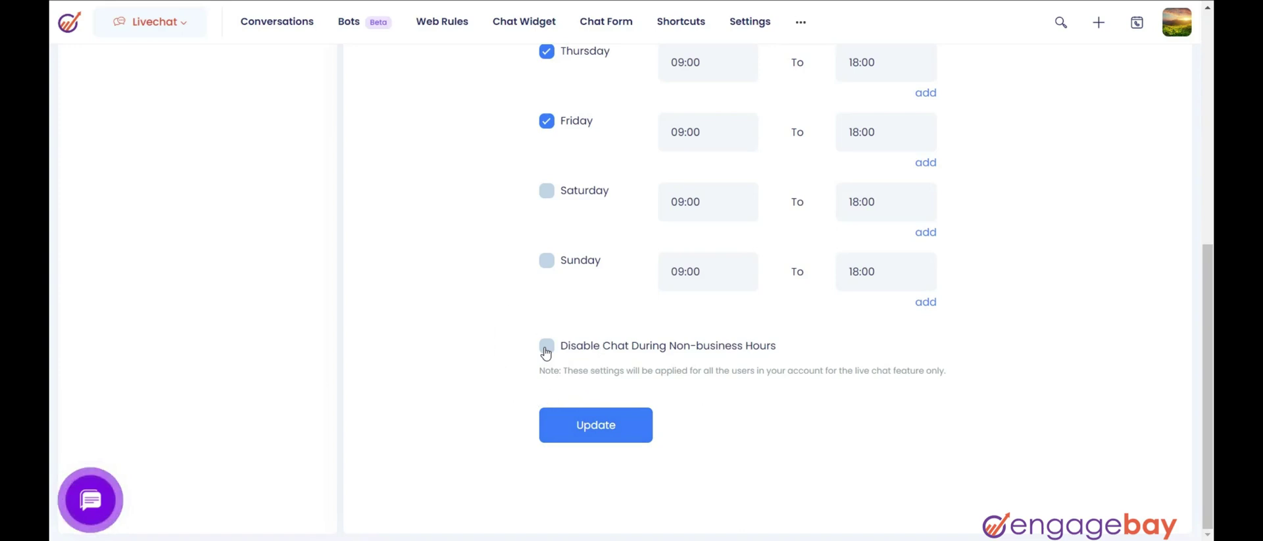
{"action": "left_click", "coordinate": [545, 353]}
{"action": "left_click", "coordinate": [546, 353]}
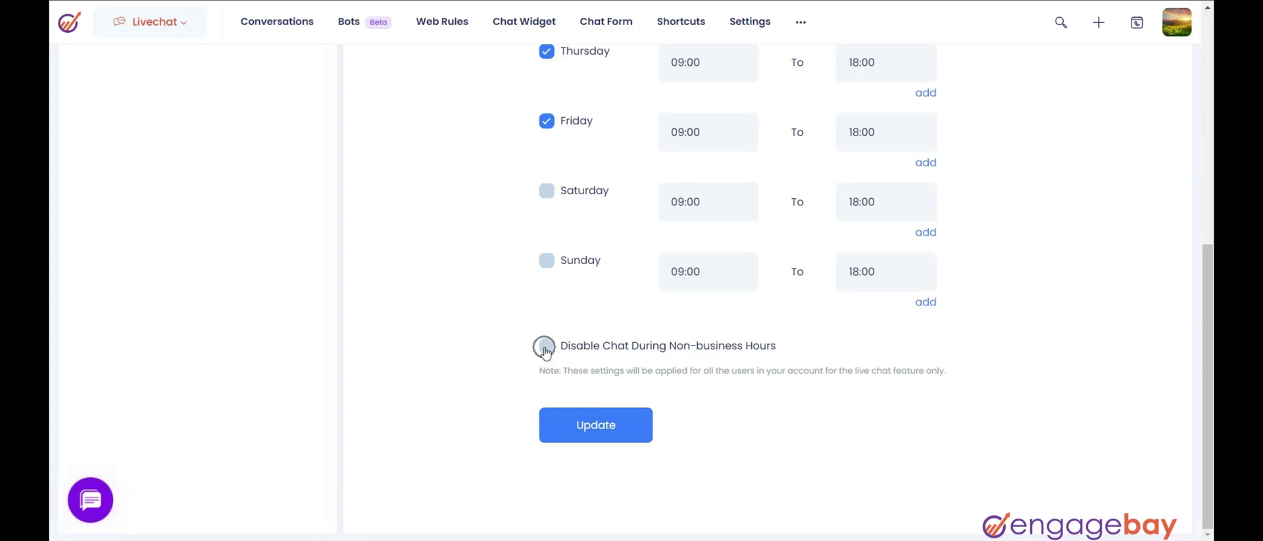
{"action": "scroll", "coordinate": [545, 353], "scroll_direction": "up", "scroll_amount": 1}
{"action": "scroll", "coordinate": [545, 355], "scroll_direction": "up", "scroll_amount": 3}
{"action": "scroll", "coordinate": [545, 355], "scroll_direction": "up", "scroll_amount": 2}
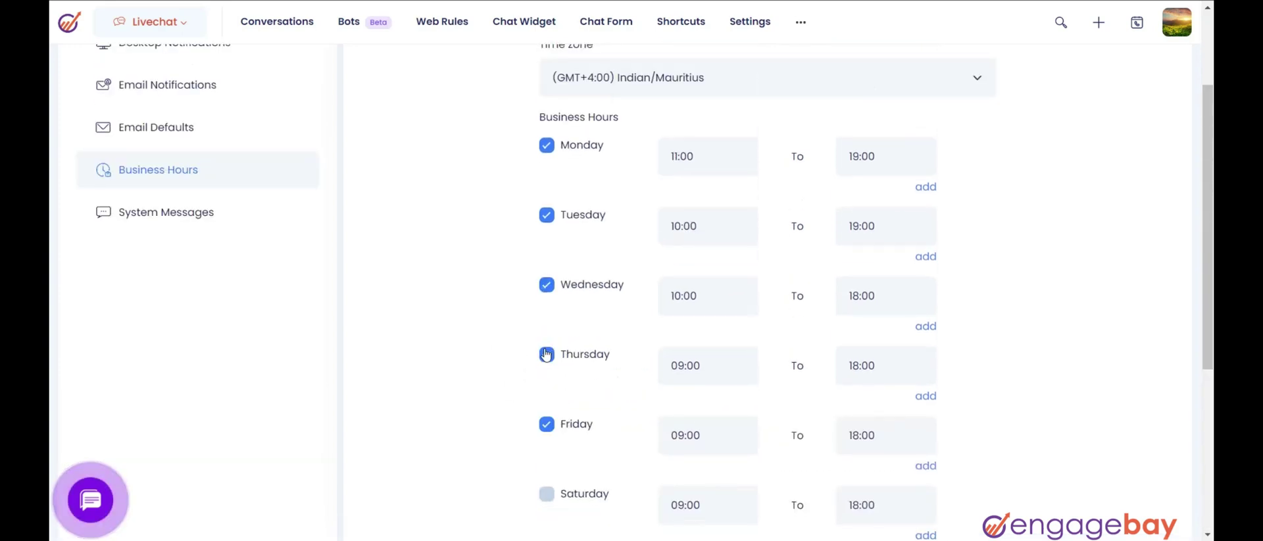
{"action": "scroll", "coordinate": [550, 351], "scroll_direction": "down", "scroll_amount": 2}
{"action": "scroll", "coordinate": [553, 342], "scroll_direction": "down", "scroll_amount": 1}
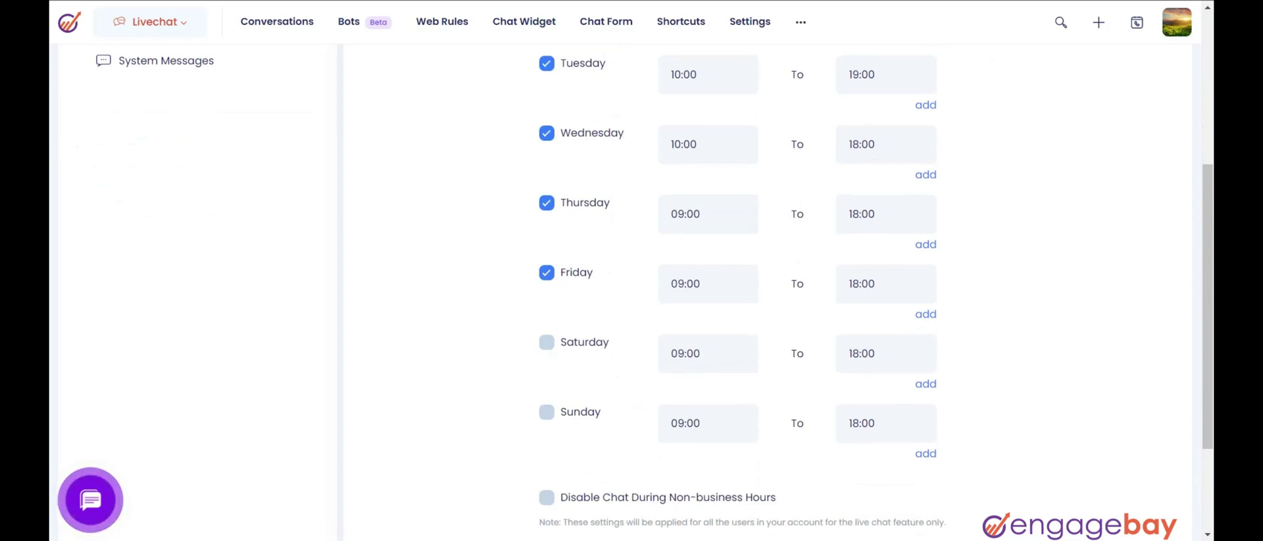